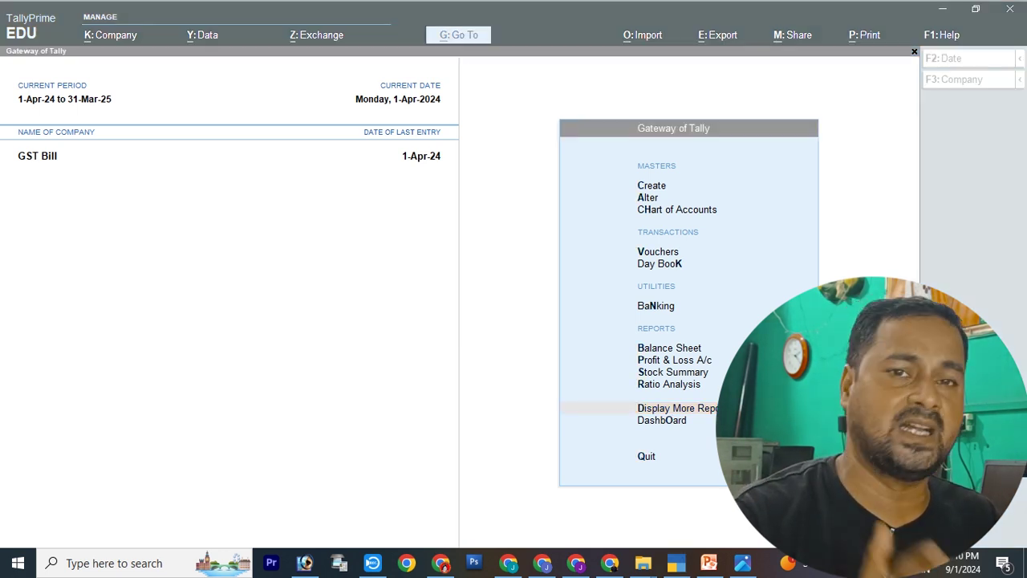
key(alt+Tab)
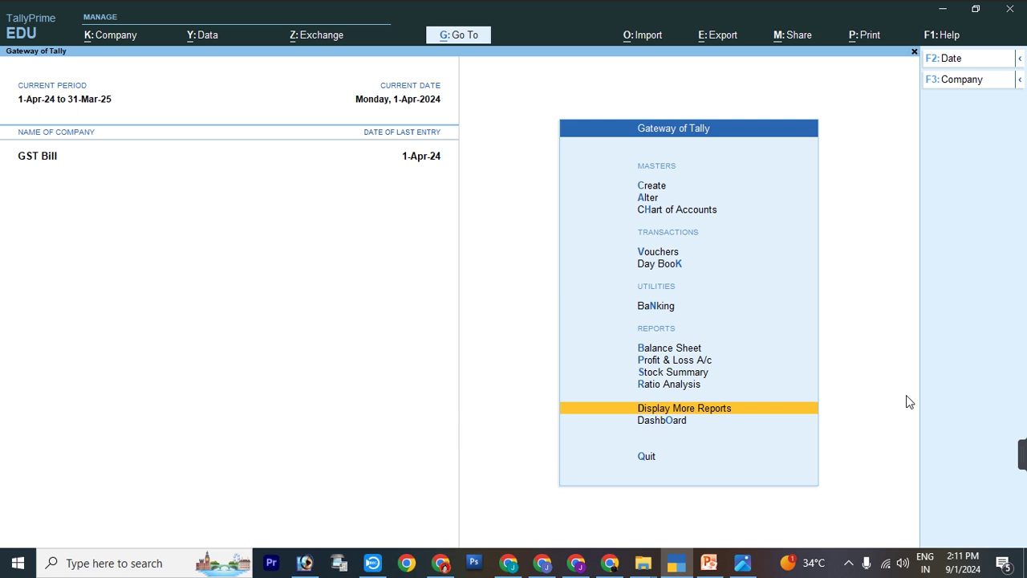
key(Up)
key(Up)
key(Up)
key(Up)
key(Up)
key(Up)
key(Up)
key(Up)
key(Up)
key(Up)
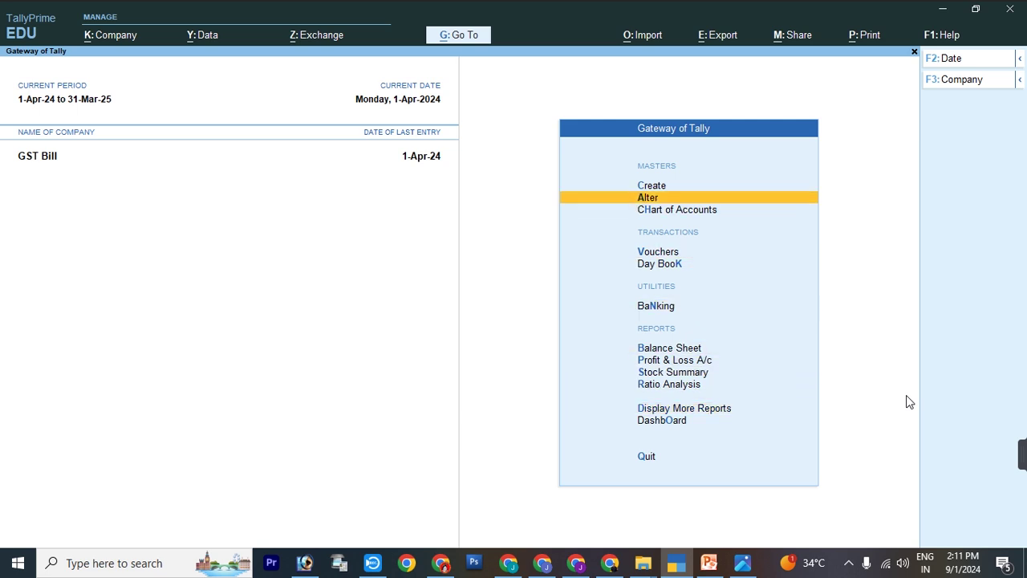
key(Return)
key(Down)
key(Down)
key(Down)
key(Down)
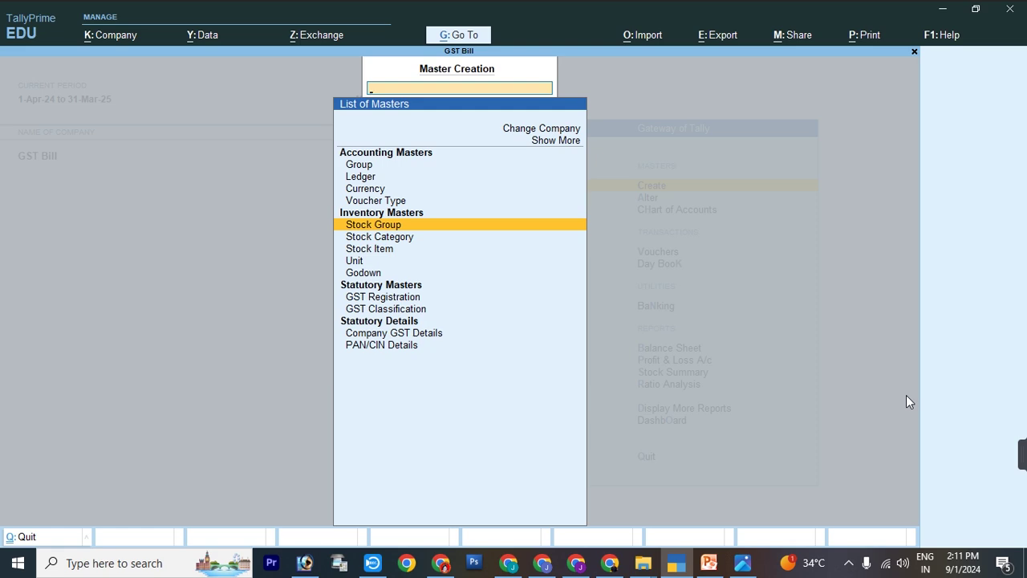
Step: Review the mobile purchase and sale example in the Slide2.JPG image, then return to TallyPrime's main Gateway screen
click(742, 562)
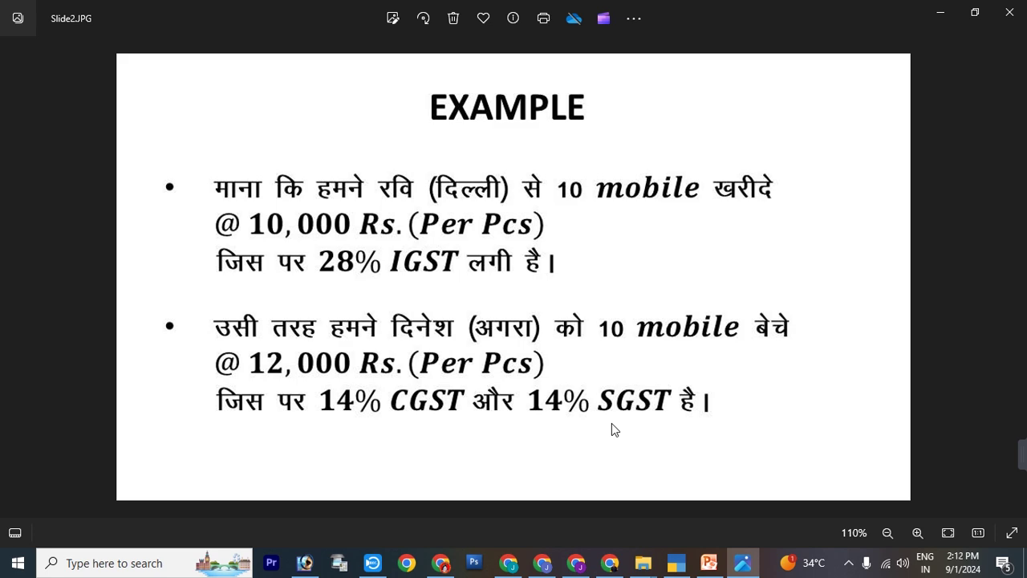
click(676, 562)
key(Escape)
key(Escape)
key(Escape)
Step: Start a new company and enter GST Bill Part 2 as its name and mailing name, leaving the address blank
key(F3)
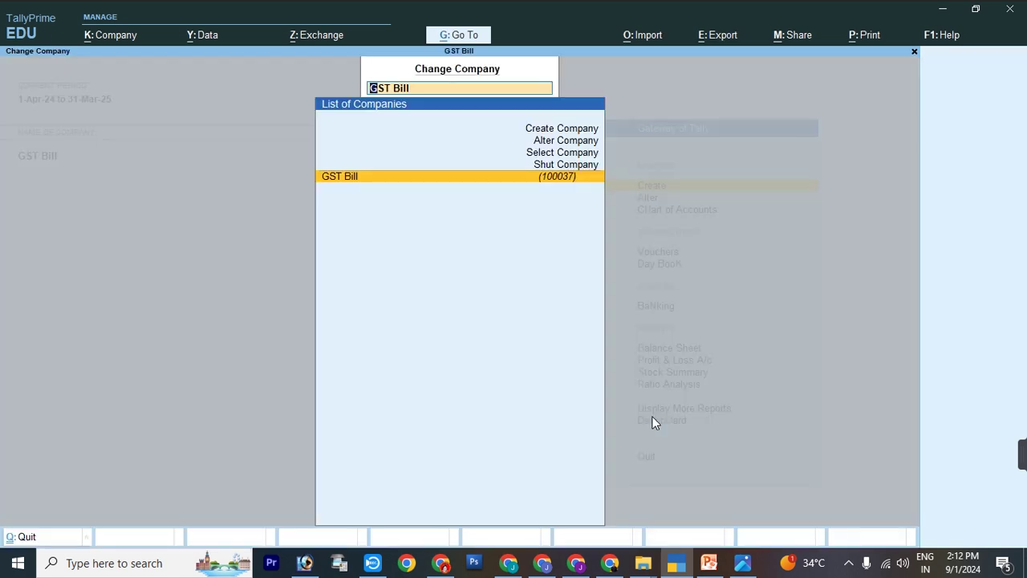
key(Up)
key(Up)
key(Up)
key(Up)
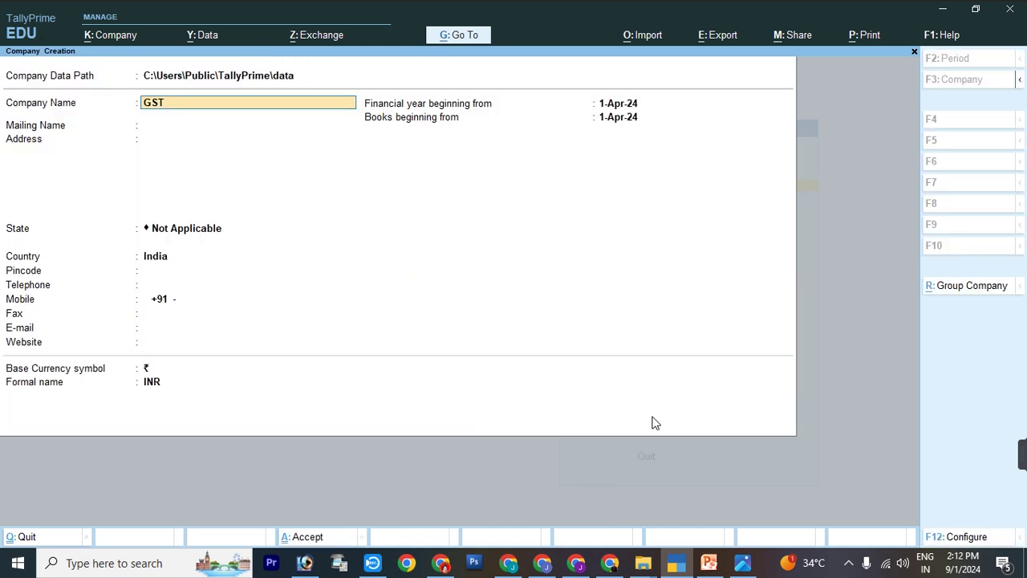
text(Bill Part 2)
key(Return)
key(Return)
key(Return)
key(Return)
Step: Set the new company's state to Uttar Pradesh
key(Down)
key(Down)
key(Down)
key(Down)
key(Down)
key(Down)
key(Down)
key(Down)
key(Down)
key(Down)
key(Down)
key(Down)
key(Down)
key(Down)
key(Down)
key(Down)
key(Down)
key(Down)
key(Down)
key(Down)
key(Down)
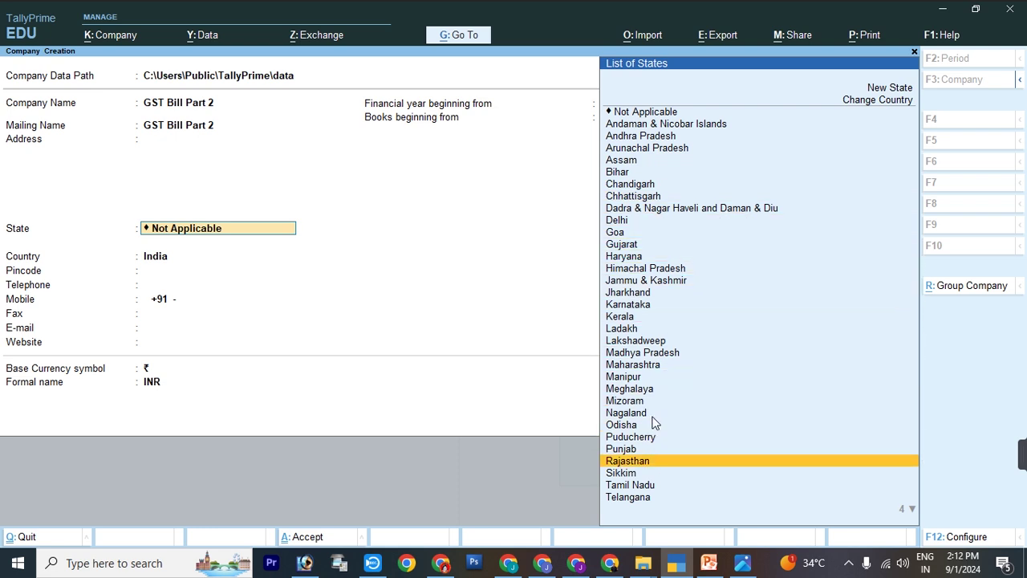
key(Up)
key(Return)
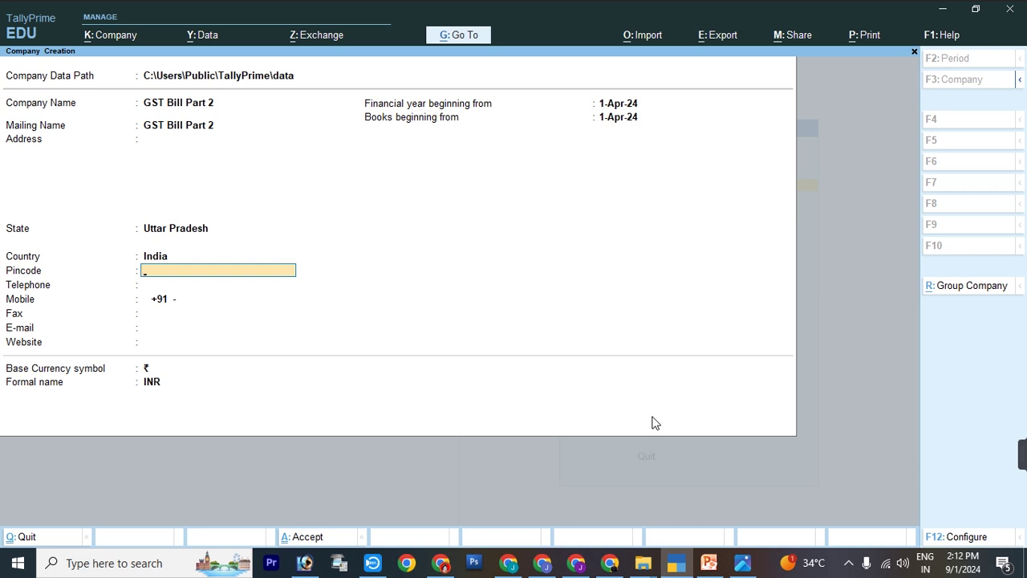
Step: Leave the contact fields blank, keep 1-Apr-24 as the starting date and INR as the currency, and create the company
key(Return)
key(Return)
key(Return)
key(Return)
key(Return)
key(Return)
key(Return)
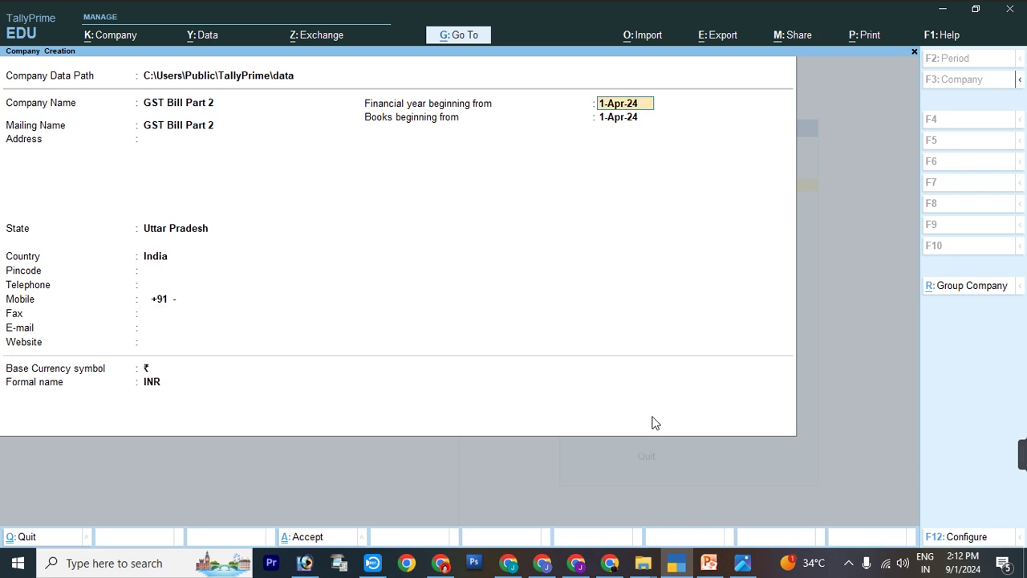
key(Return)
key(Return)
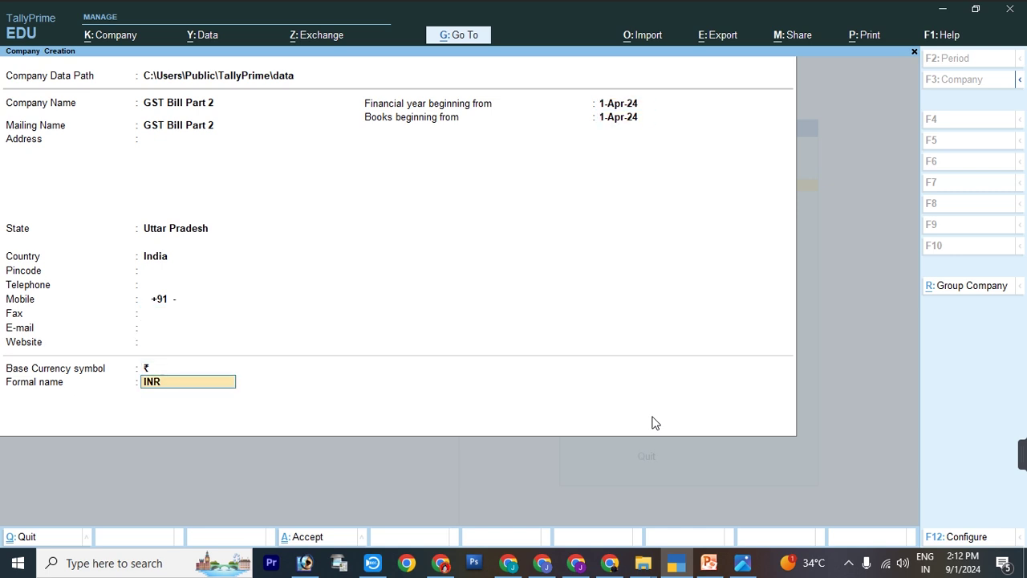
key(Return)
key(Return)
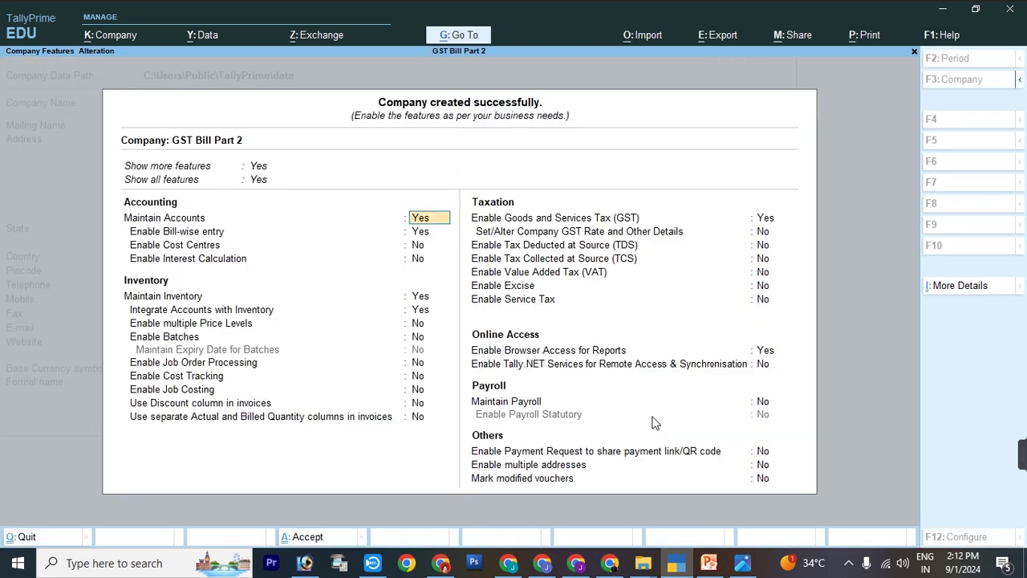
Step: Keep the default accounting and inventory features, leave Goods and Services Tax enabled, and open the company's GST registration details
key(Return)
key(Return)
key(Return)
key(Return)
key(Return)
key(Return)
key(Return)
key(Return)
key(Return)
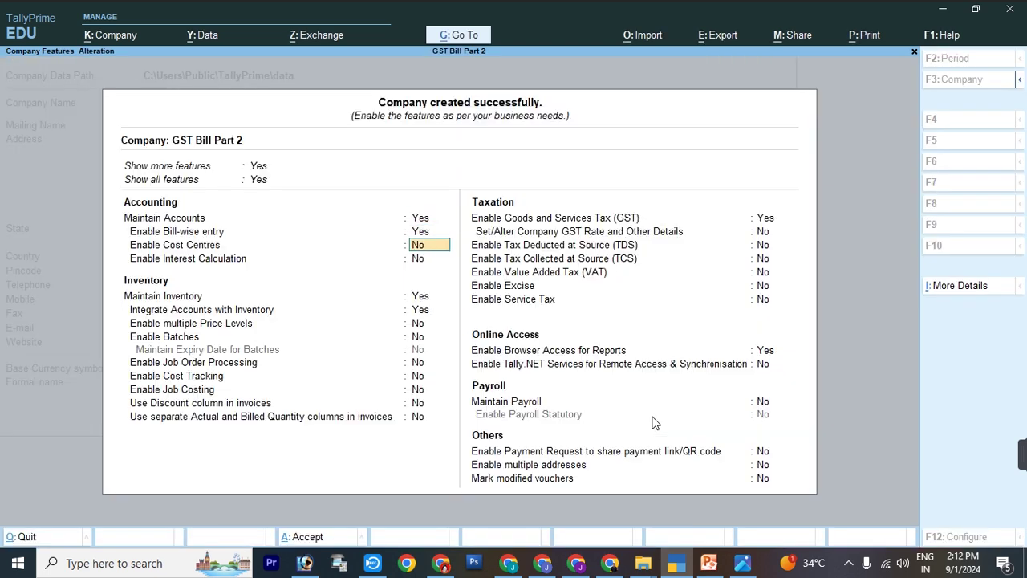
key(Return)
key(Return)
key(Return)
key(Return)
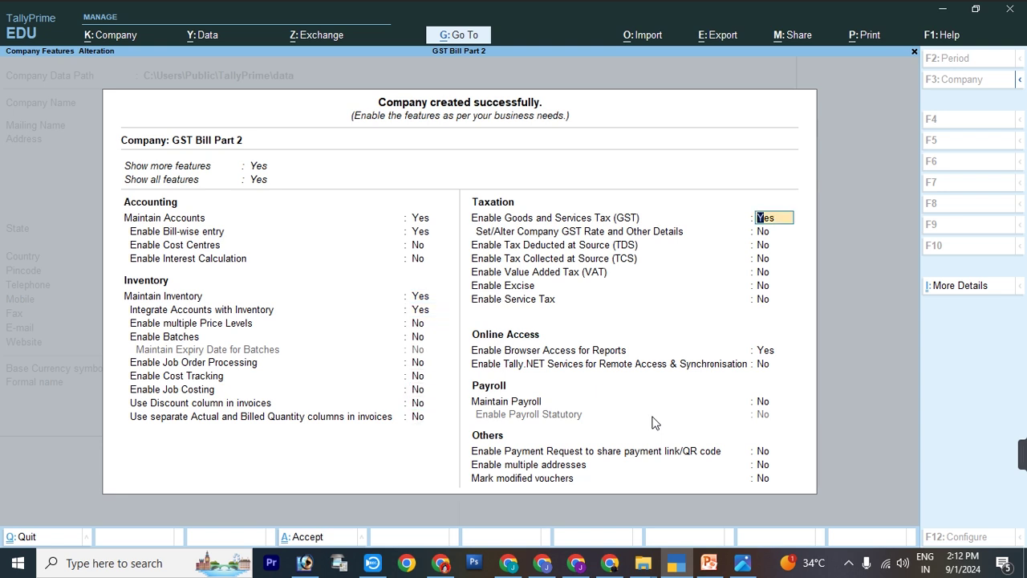
key(Return)
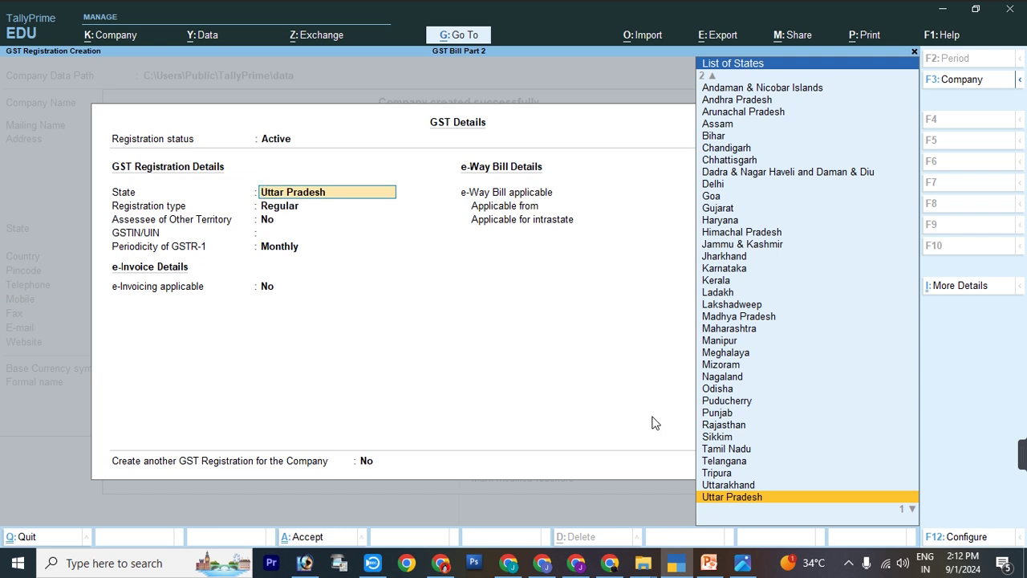
Step: Complete the Uttar Pradesh Regular GST registration with the company's GSTIN/UIN, keep the remaining defaults, and save the company features
key(Return)
key(Return)
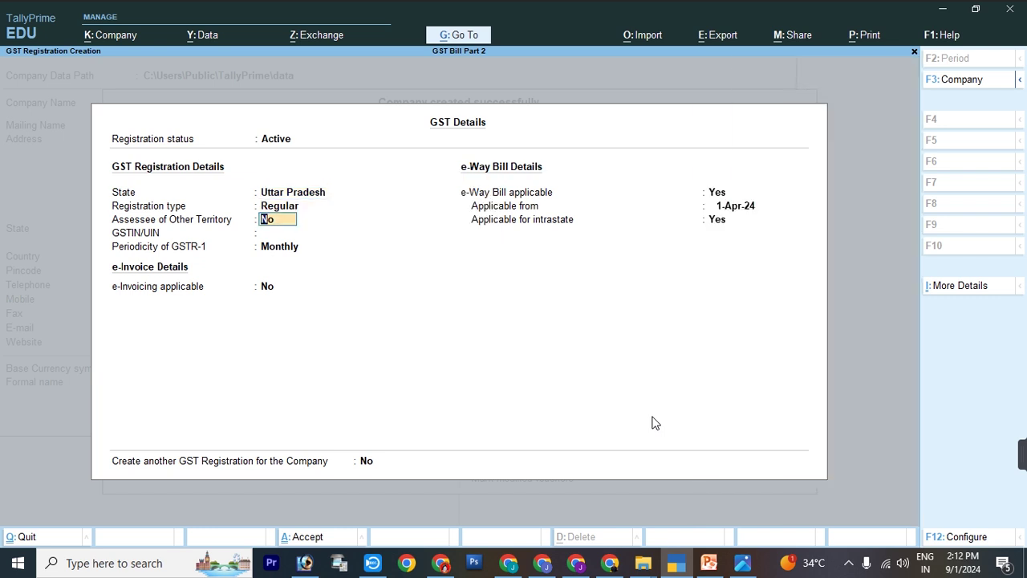
key(Return)
text(SF56D45DF454SF5)
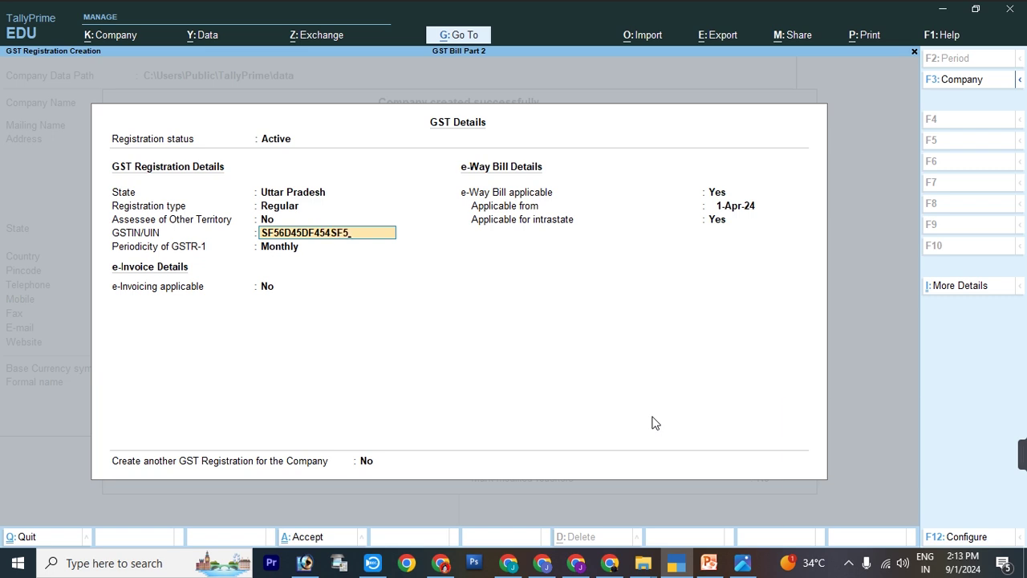
key(Return)
key(Return)
key(Return)
key(Return)
key(Return)
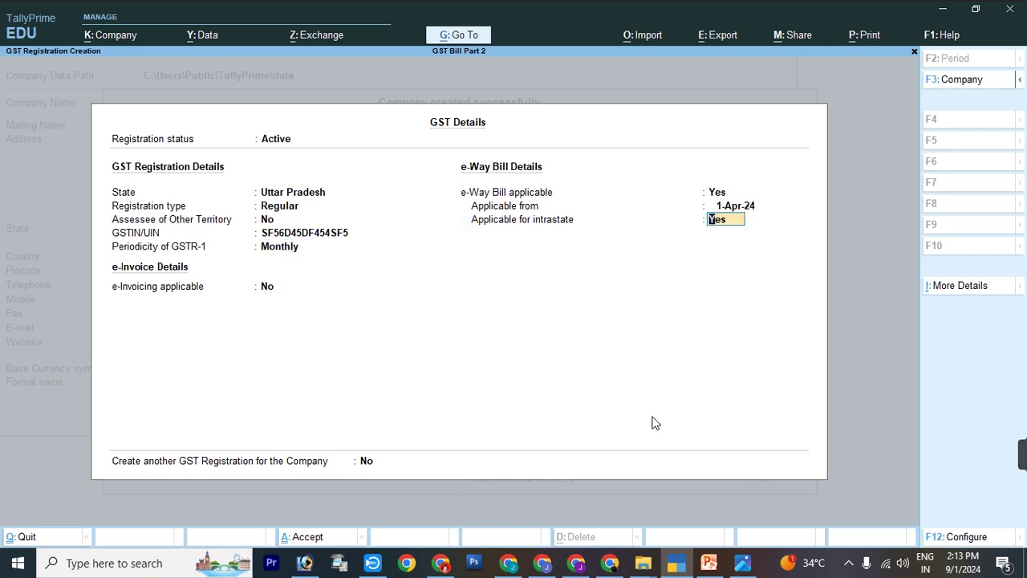
key(Return)
key(ctrl)
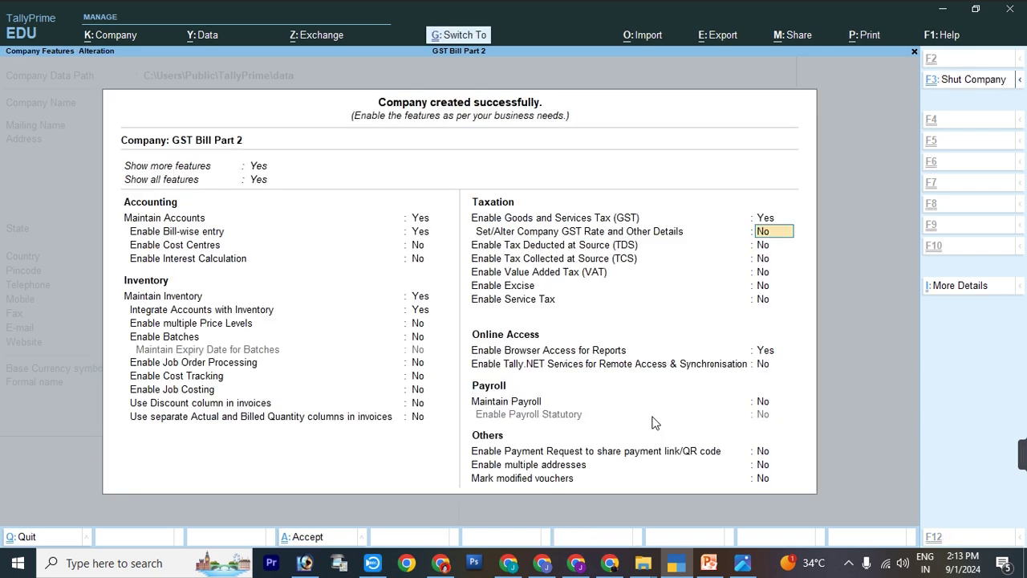
key(ctrl+a)
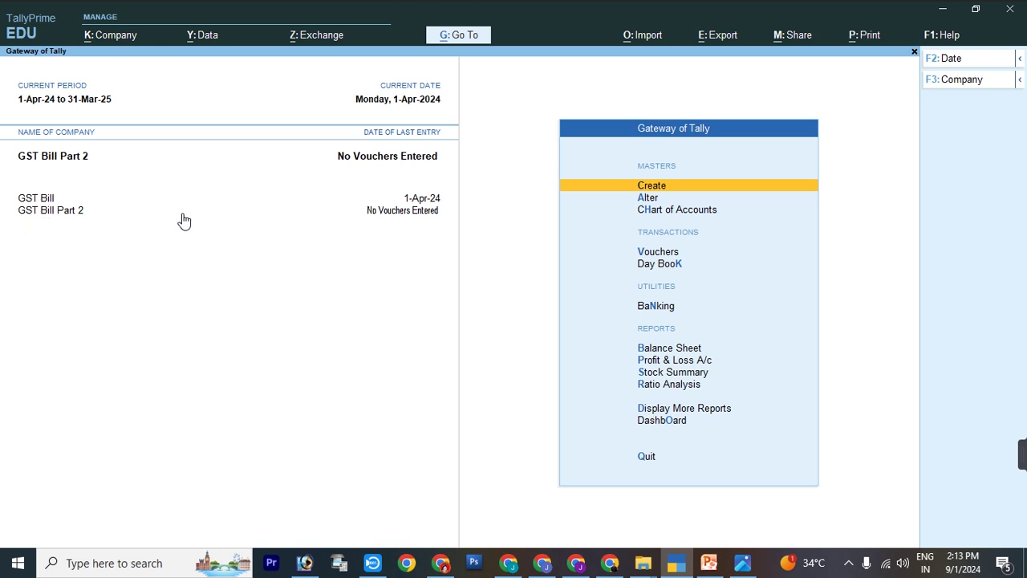
Step: Start a new stock group named Gst 32% under Primary, keeping its quantity and HSN/SAC settings at their defaults
key(Return)
key(Down)
key(Down)
key(Down)
key(Down)
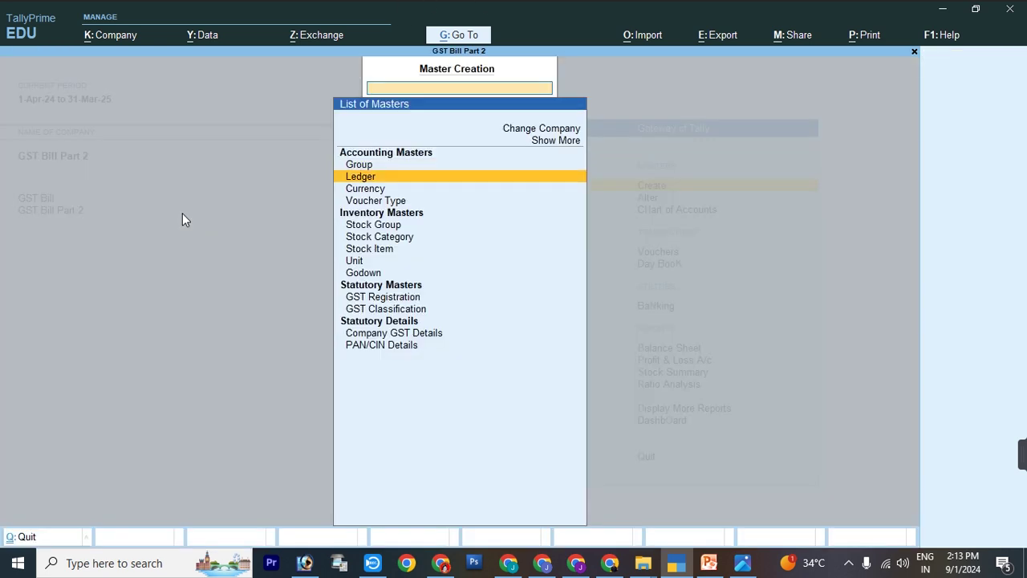
key(Return)
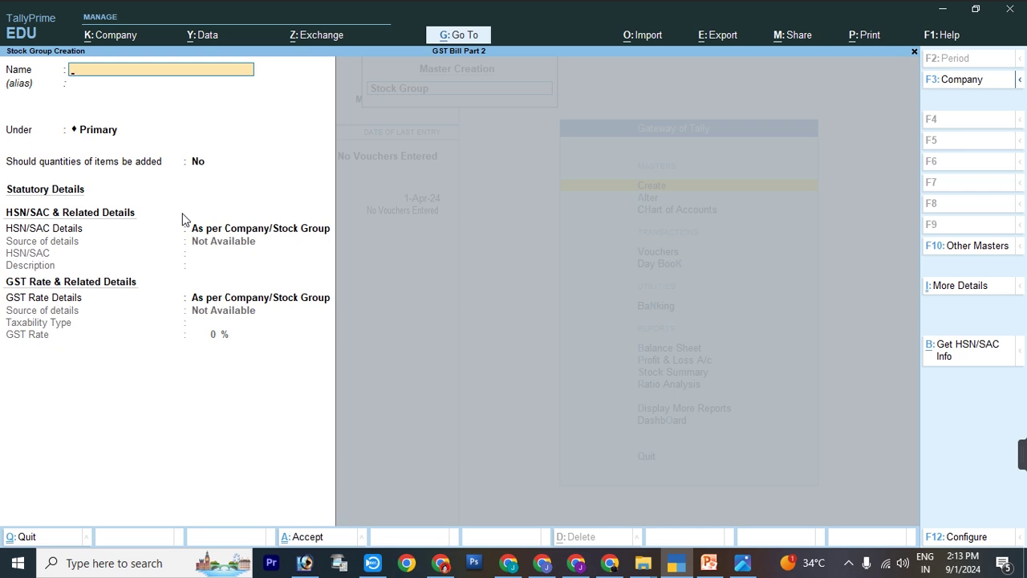
text(Gst 32%)
key(Return)
key(Return)
key(Return)
key(Return)
key(Return)
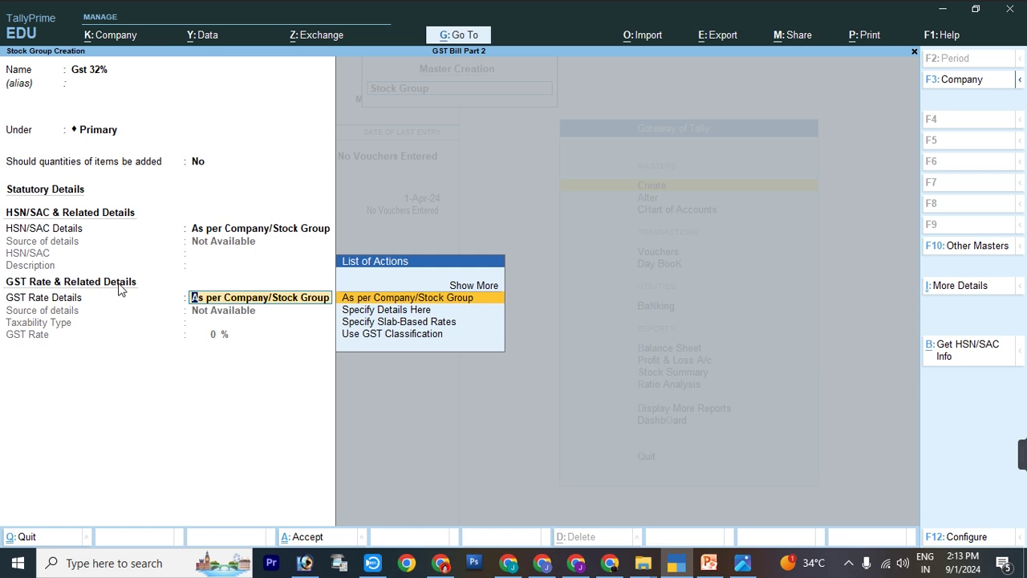
Step: Specify the Gst 32% group's own rate details as Taxable with a GST rate of 32%, and save the group
key(Down)
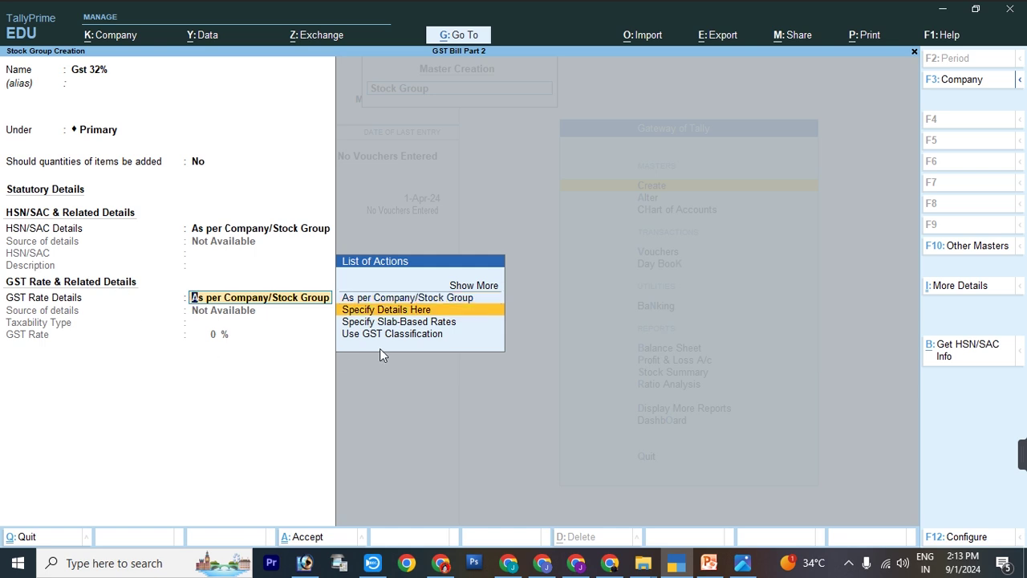
click(413, 313)
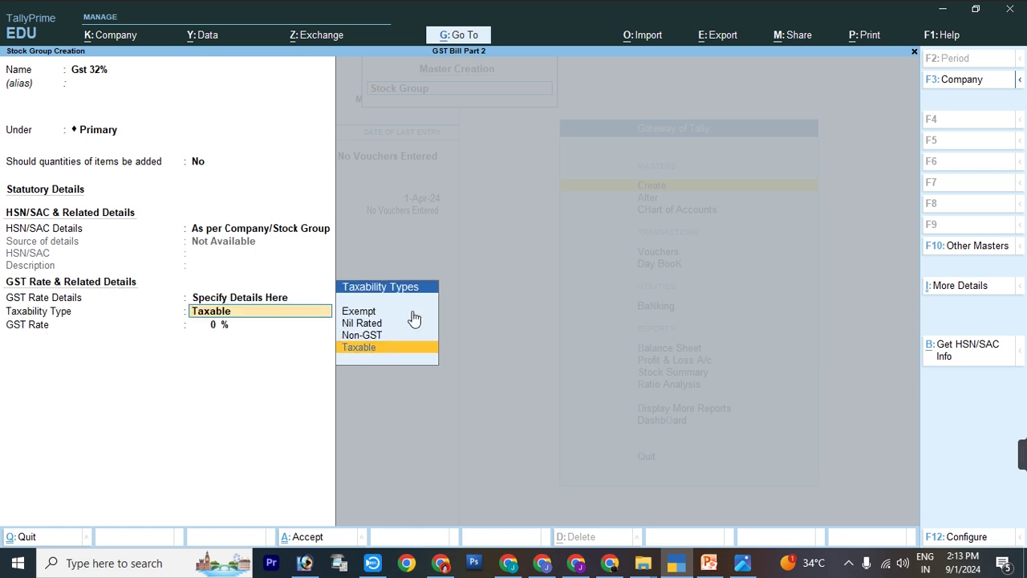
key(Return)
text(32)
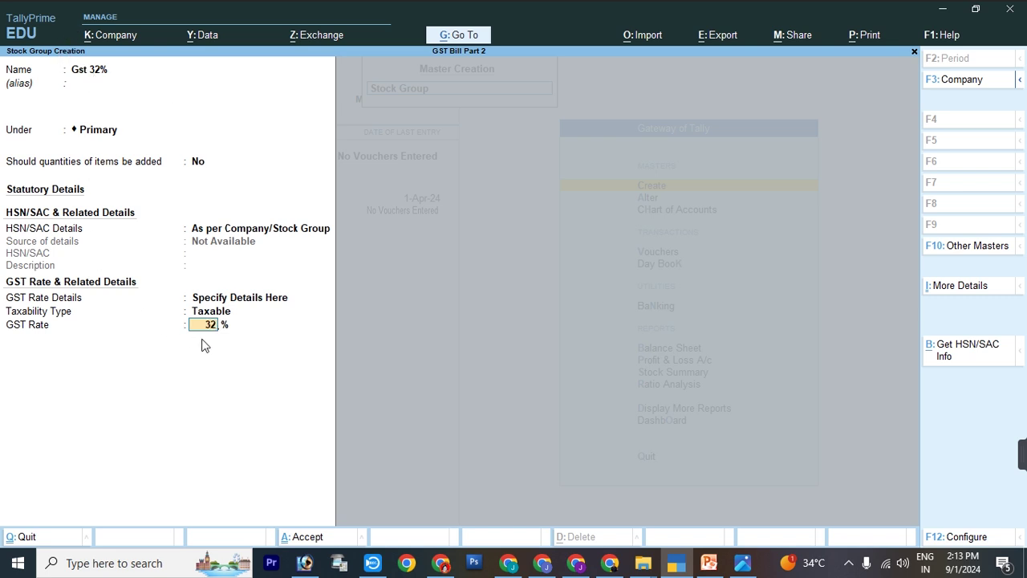
key(Return)
key(Return)
Step: Start another stock group named Gst 28% under Primary, keeping its quantity and HSN/SAC settings at their defaults
text(Gst 28)
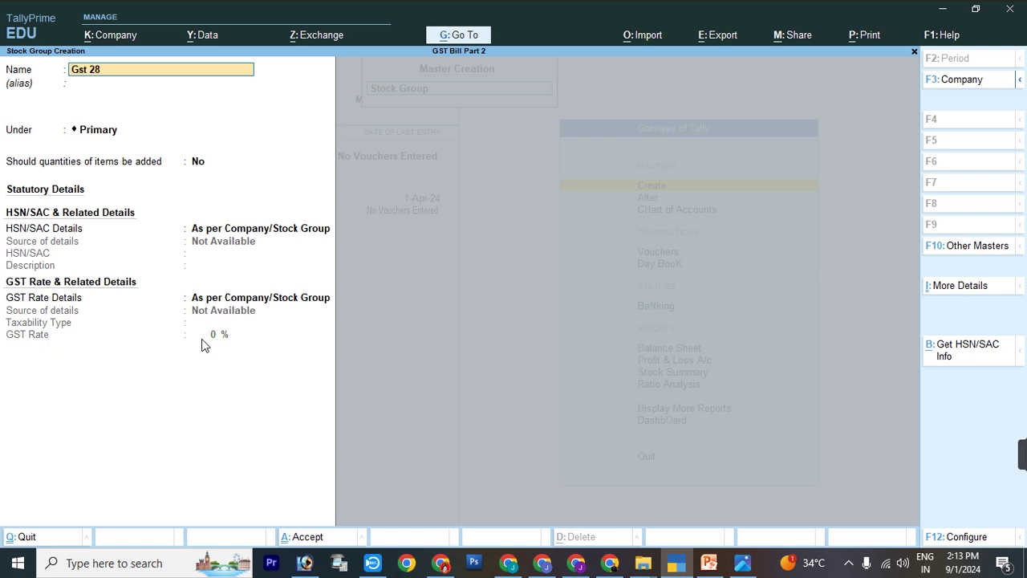
text(%)
key(Return)
key(Return)
key(Return)
key(Return)
key(Return)
key(n)
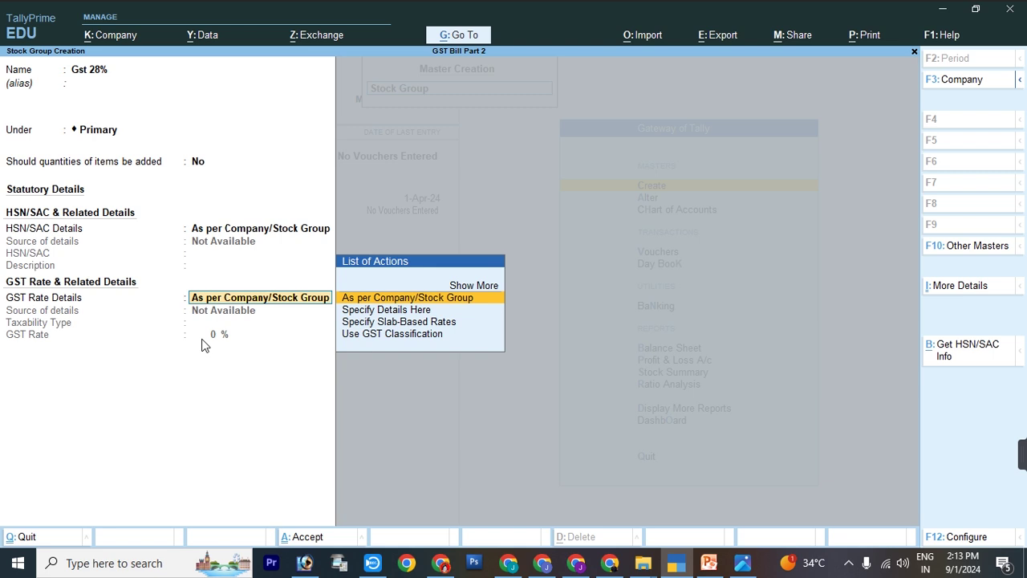
Step: Specify the Gst 28% group's own rate details as Taxable at 28%, save it, and leave stock group creation
key(Down)
key(Return)
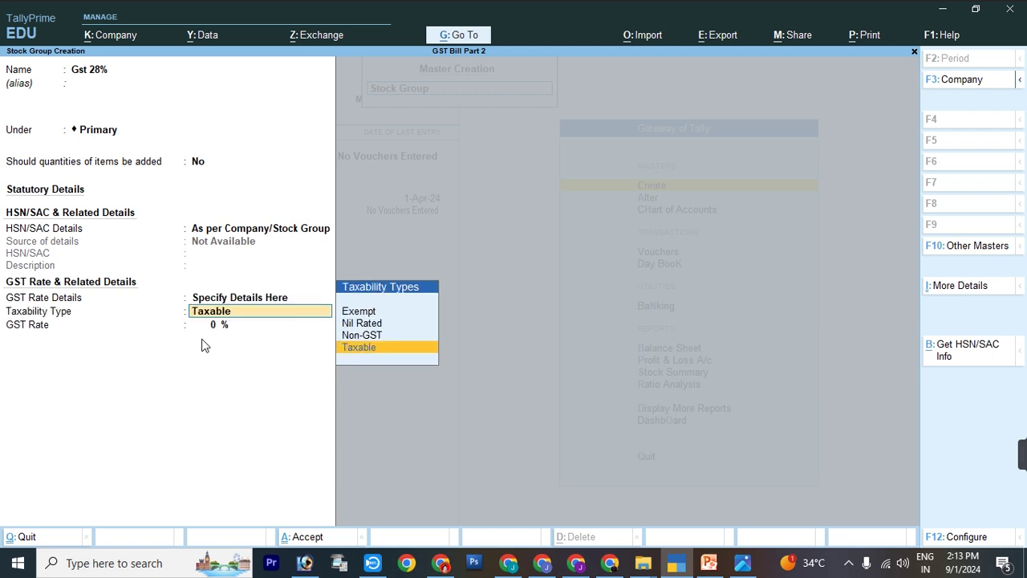
key(Return)
text(28)
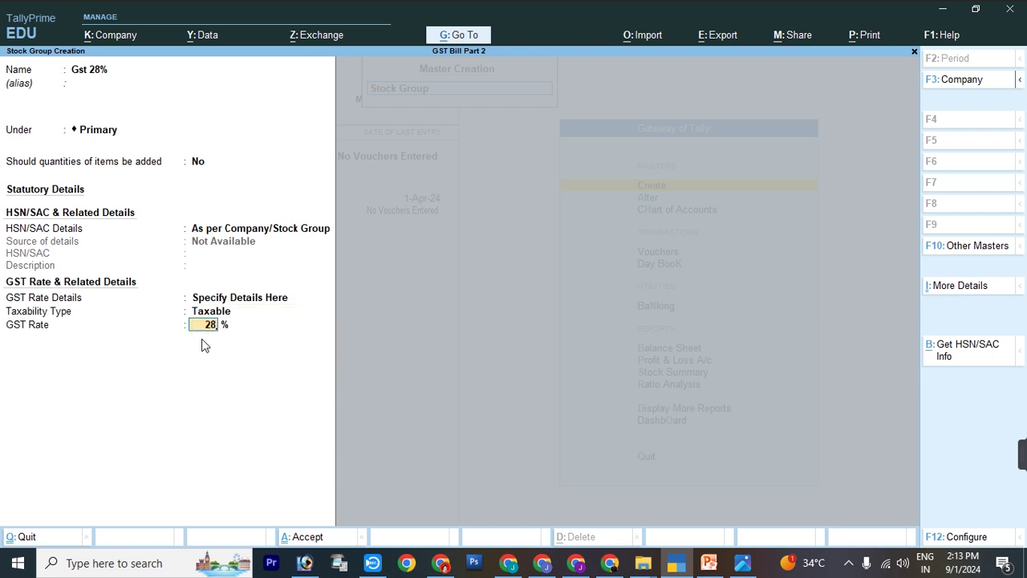
key(Return)
key(Return)
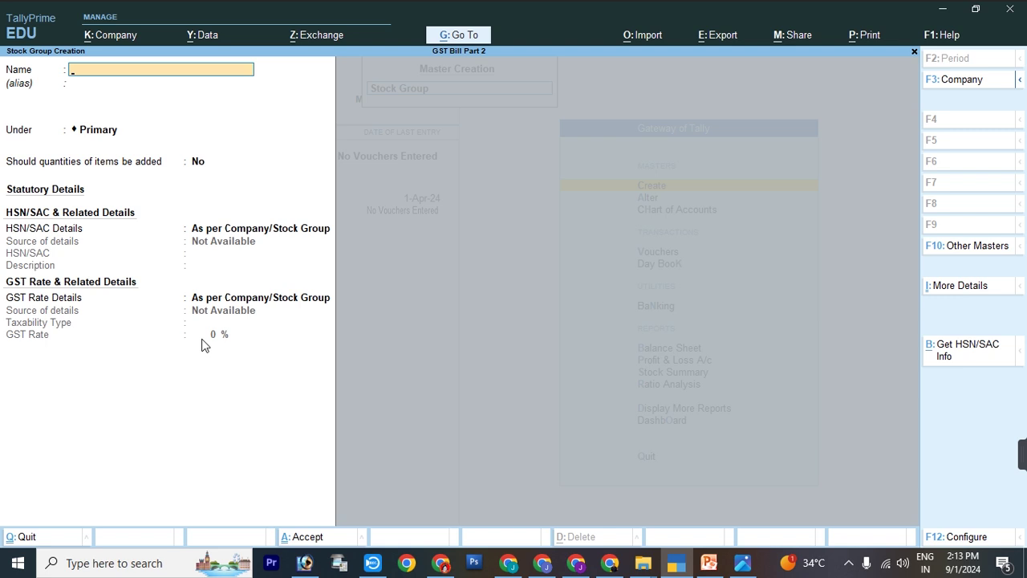
key(Escape)
Step: Start a new simple unit of measure with the symbol pcs, leaving the formal name blank
key(Down)
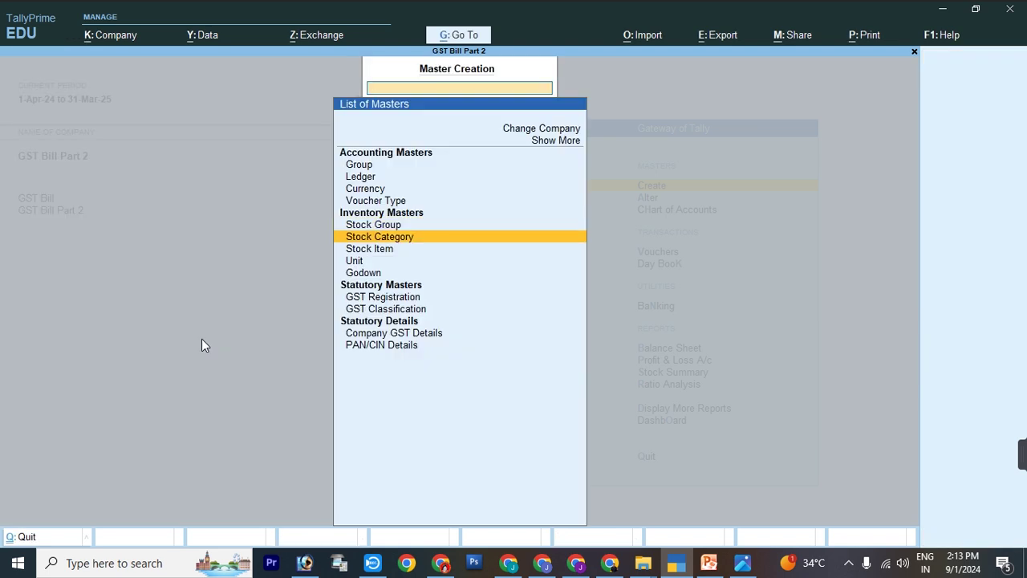
key(Down)
key(Up)
key(Up)
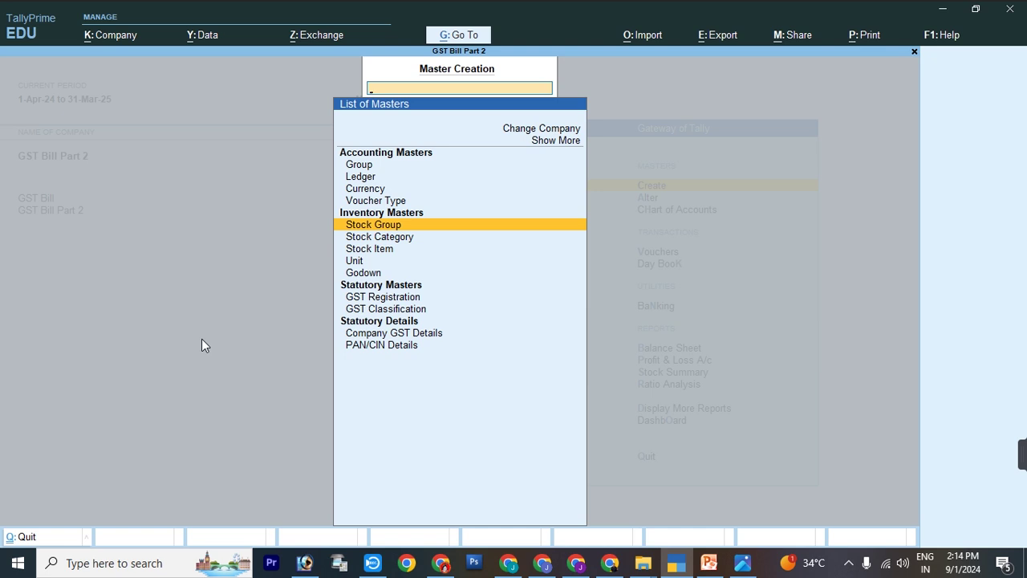
key(Down)
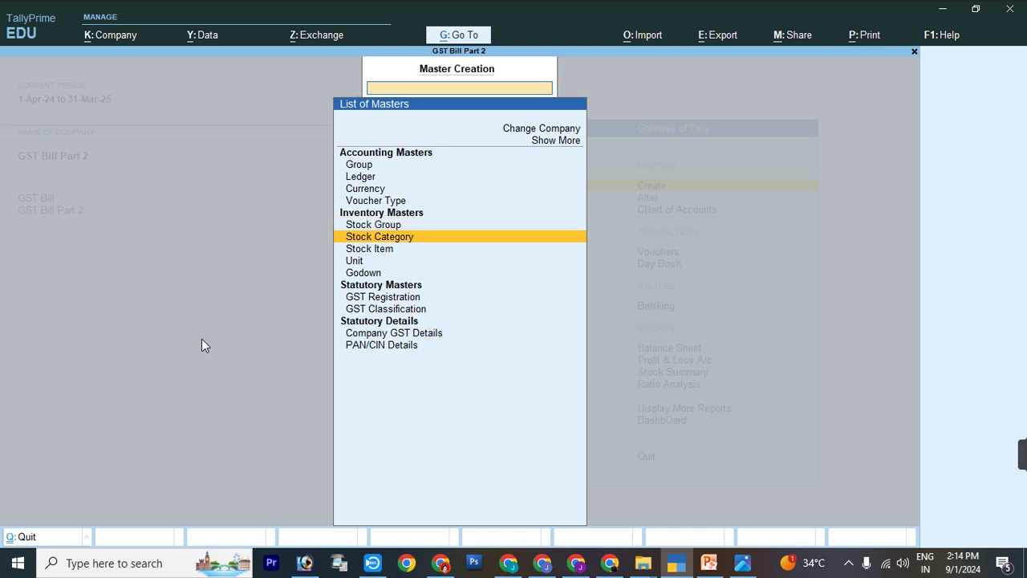
key(Down)
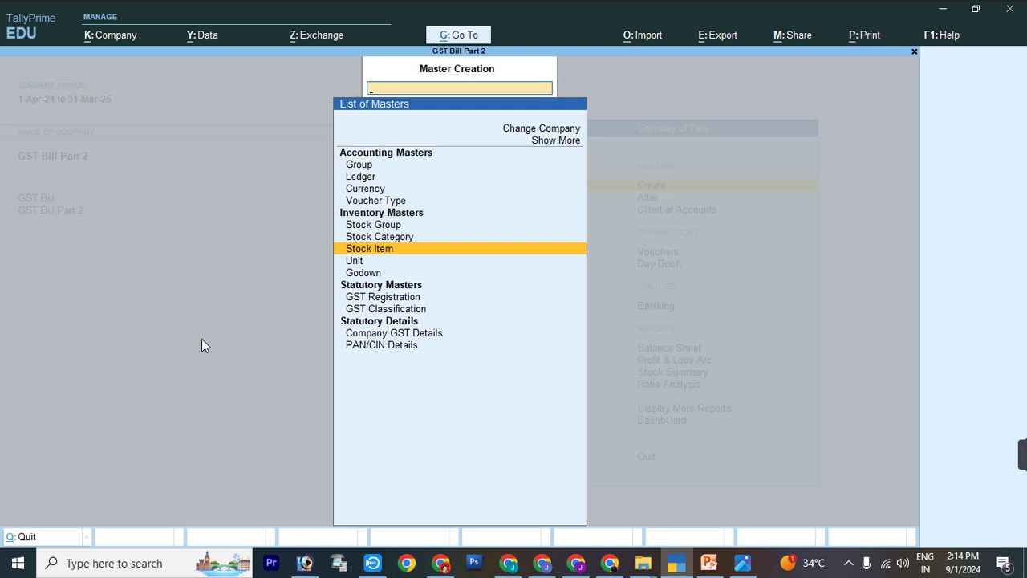
key(Down)
key(Up)
key(Down)
key(Return)
text(pcs)
key(Return)
key(Return)
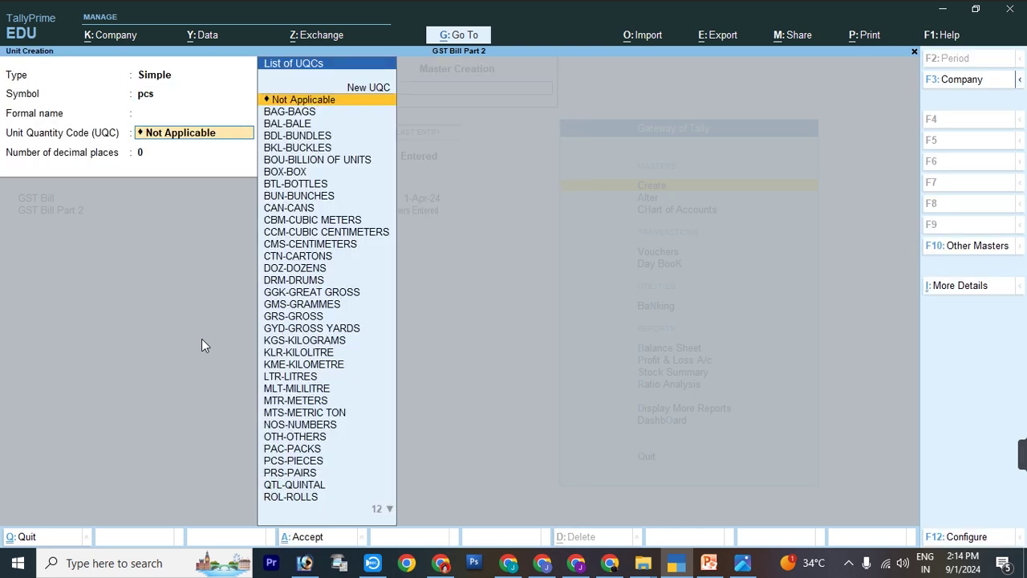
Step: Set the pcs unit's quantity code to PCS-PIECES, keep the default decimal places, save it, and leave unit creation
text(pcs)
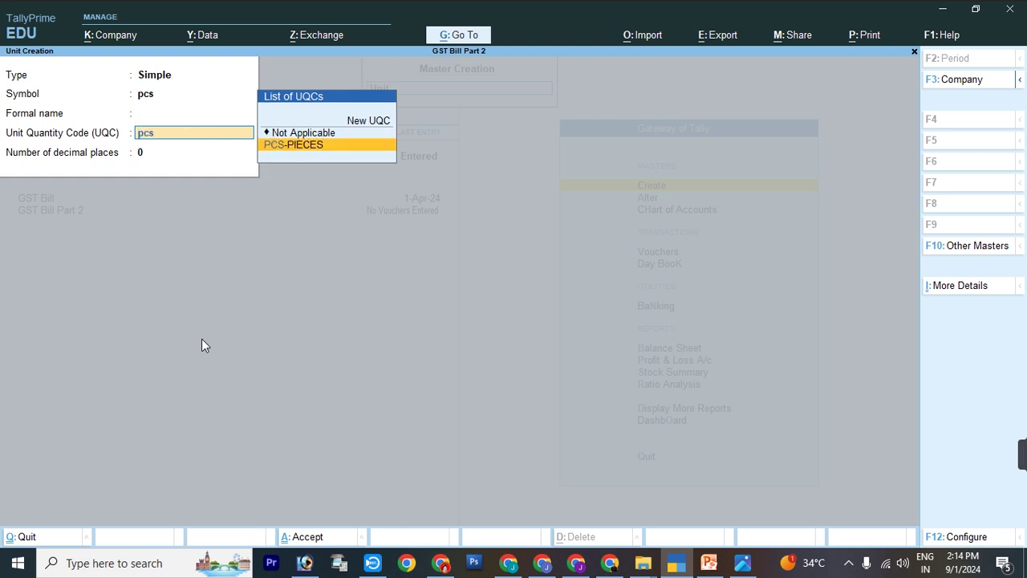
key(Return)
key(Return)
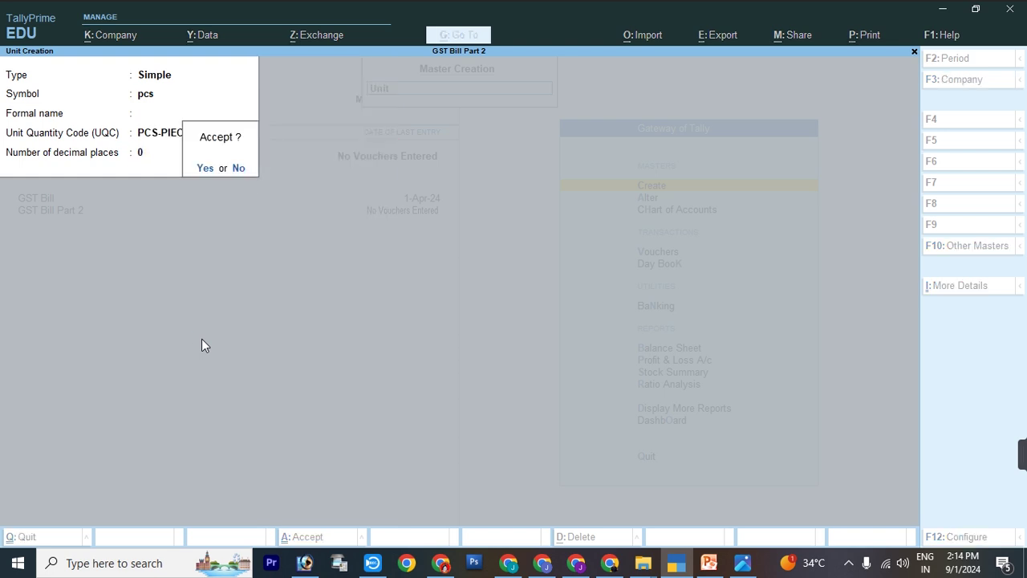
key(Return)
key(Escape)
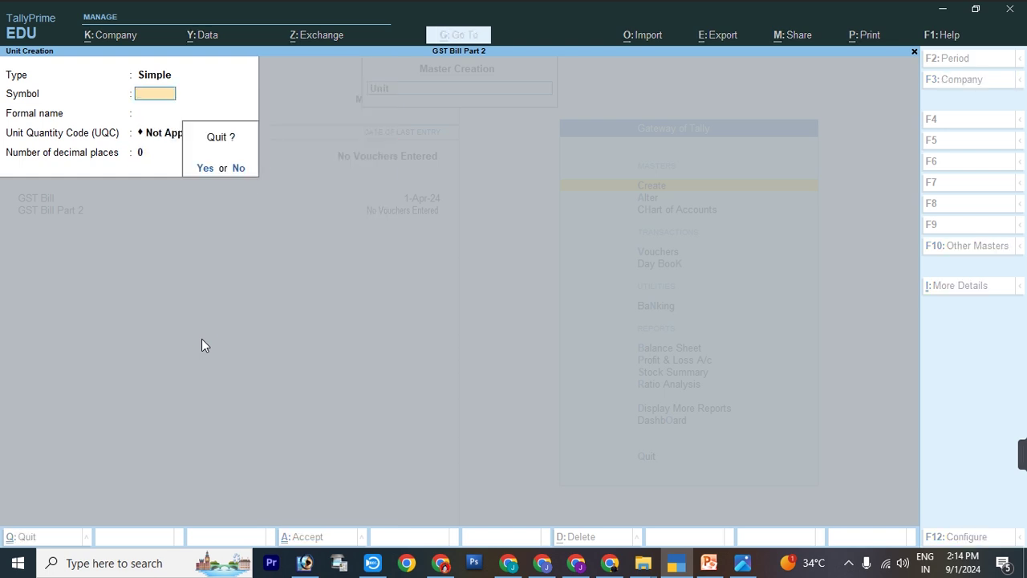
key(Return)
Step: Start a stock item named Mobile after consulting the example slide in the image viewer, and assign it the unit Pcs
key(Up)
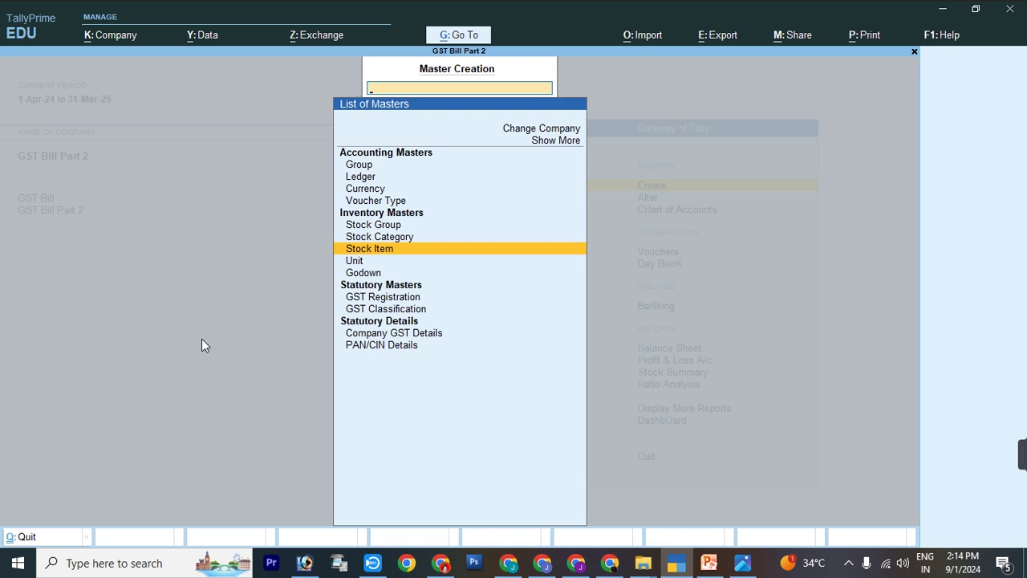
key(Return)
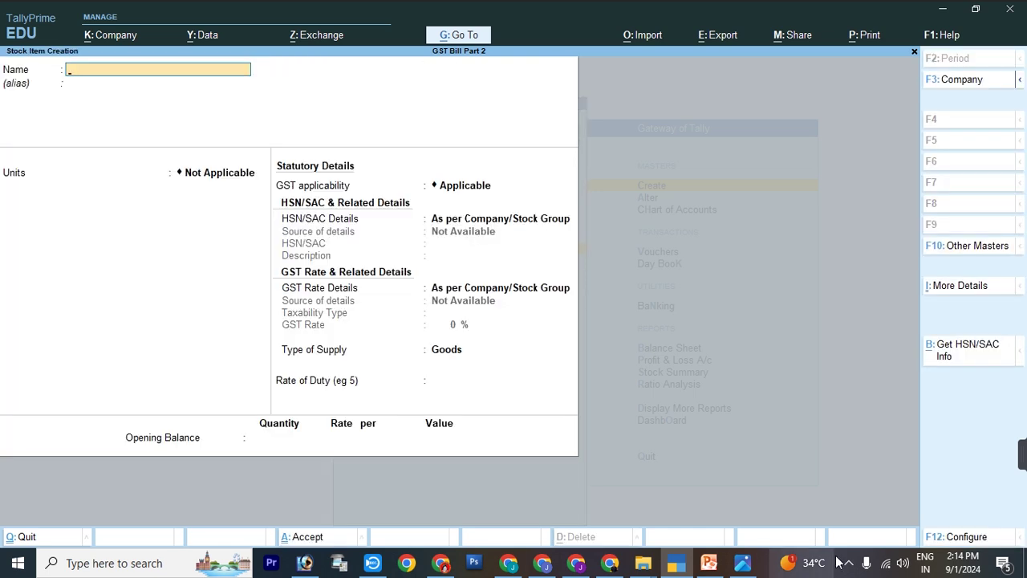
click(742, 562)
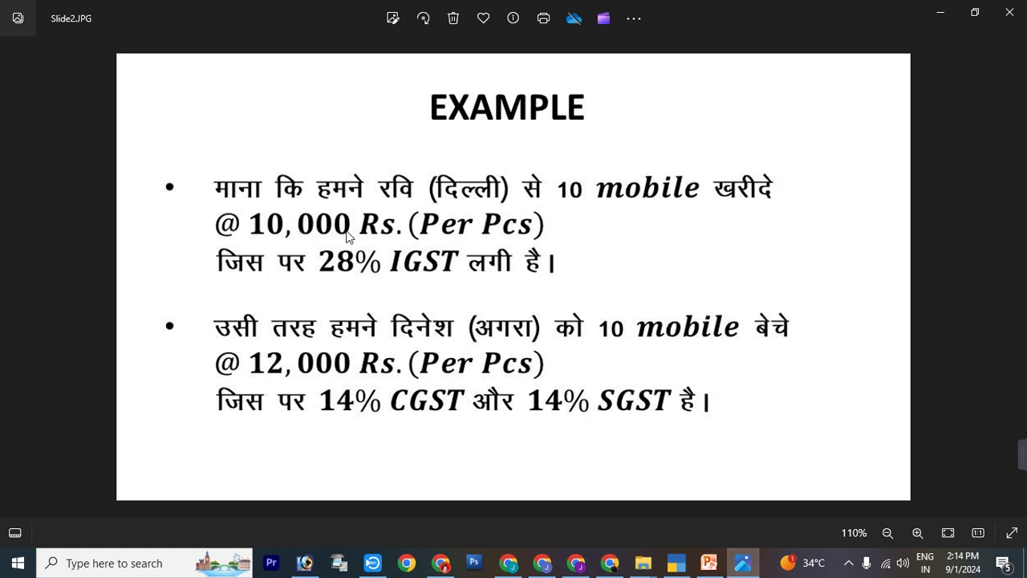
click(672, 564)
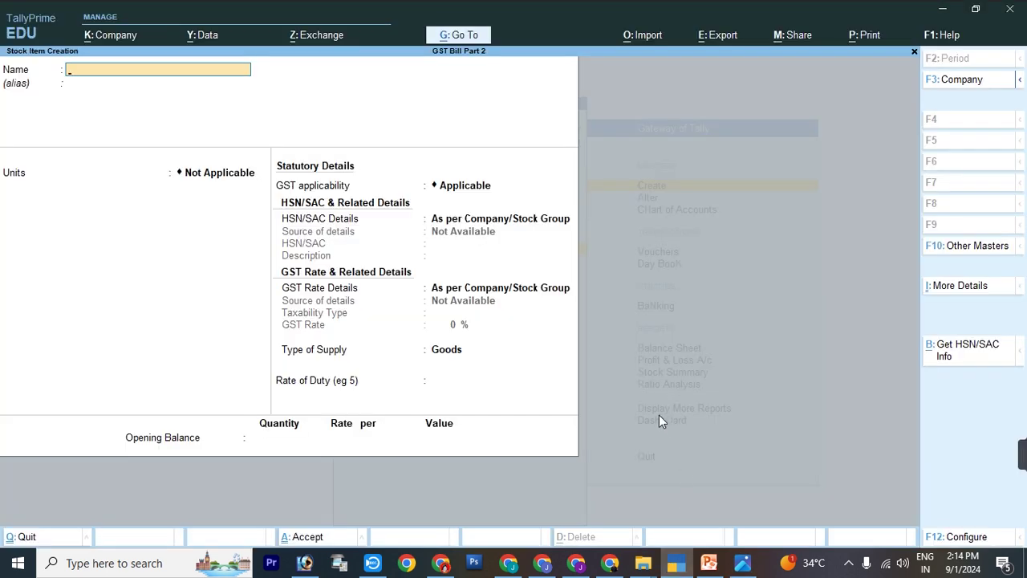
text(Mobile)
key(Return)
key(Return)
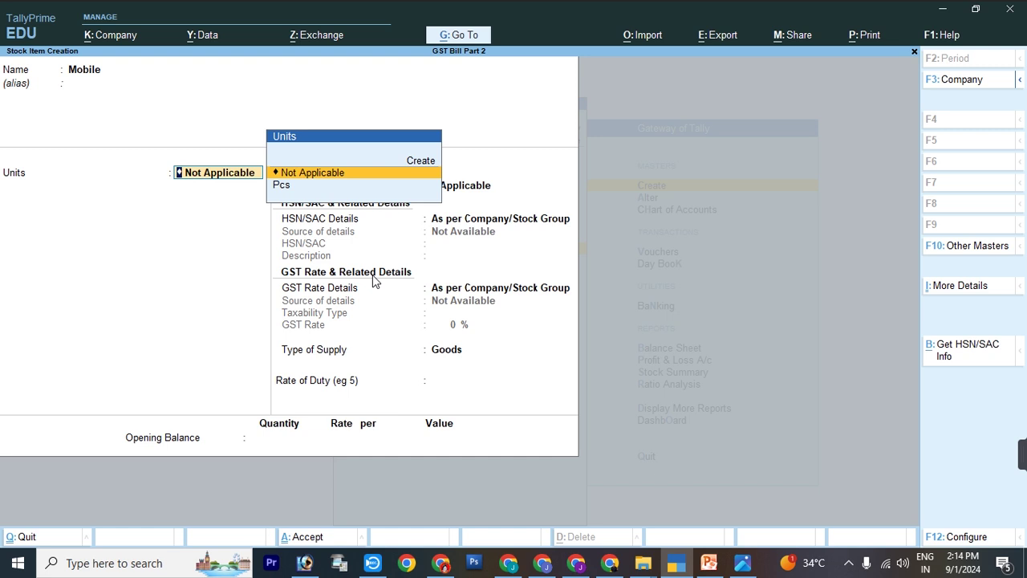
key(Down)
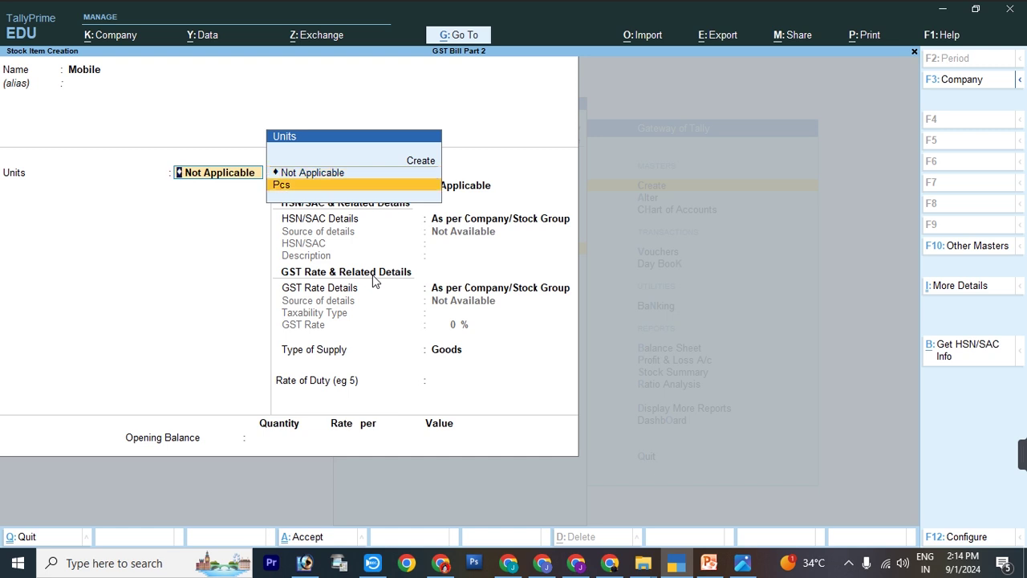
key(Return)
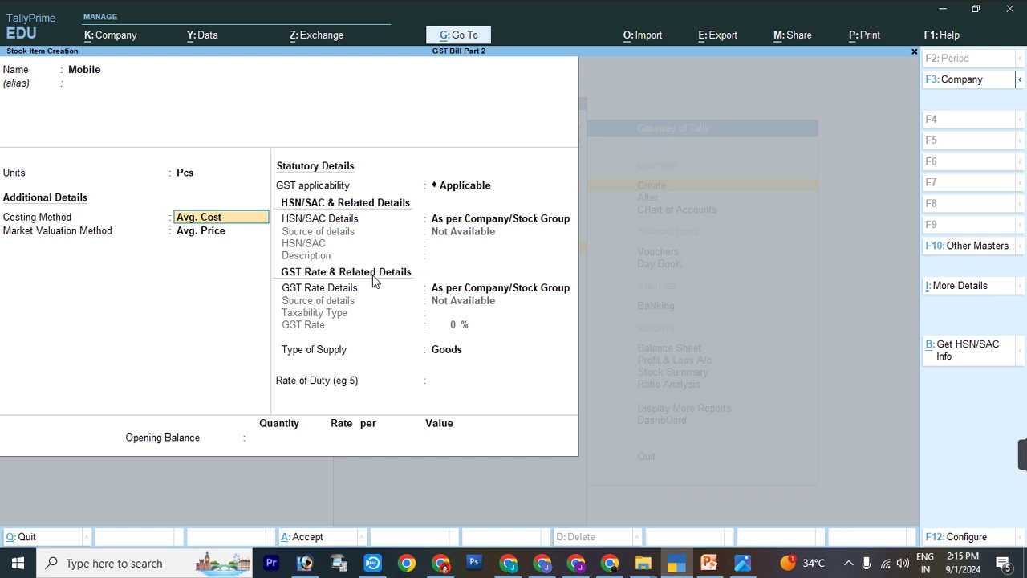
Step: Enable the use of stock groups for stock items in the stock item configuration and accept it
key(BackSpace)
key(F12)
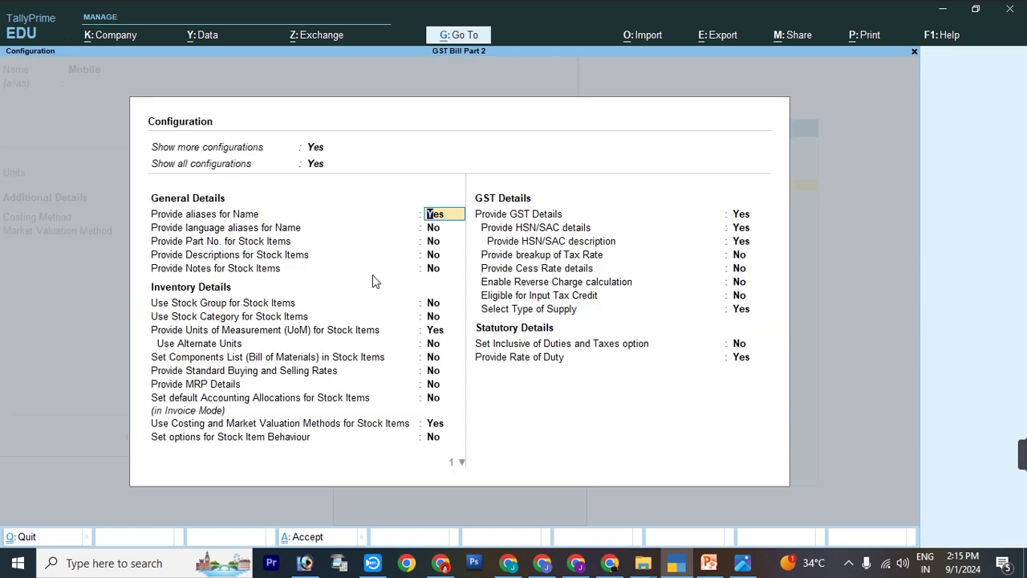
key(Down)
key(Down)
key(Down)
key(Down)
key(Down)
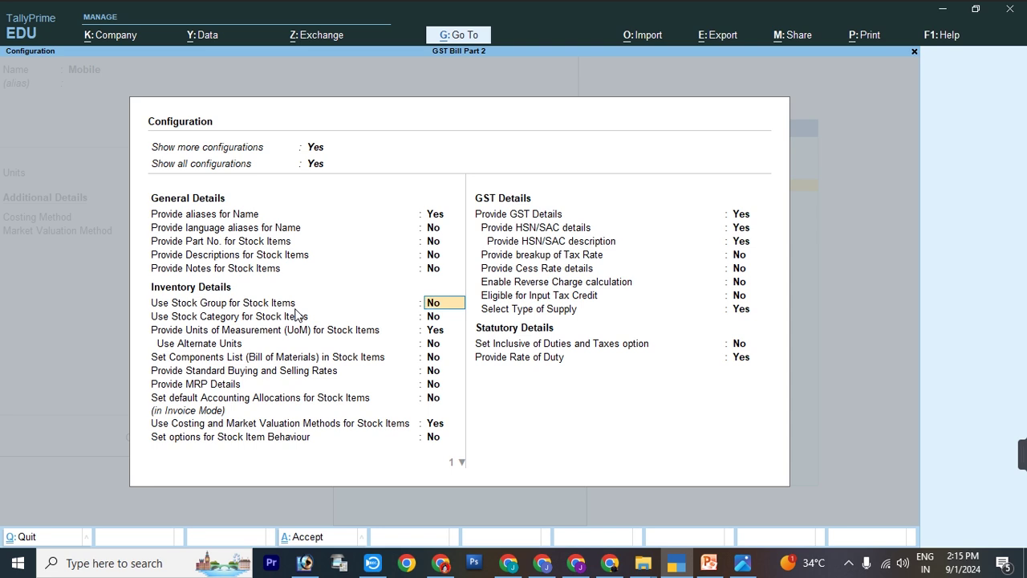
key(y)
key(ctrl+a)
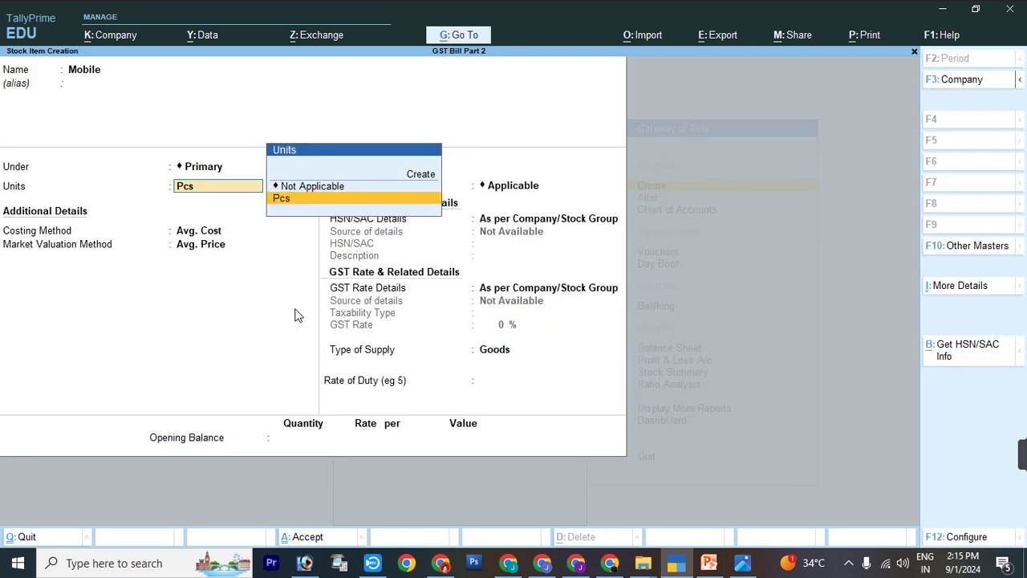
Step: Place the Mobile item under the Gst 28% stock group, keeping its unit as Pcs
key(BackSpace)
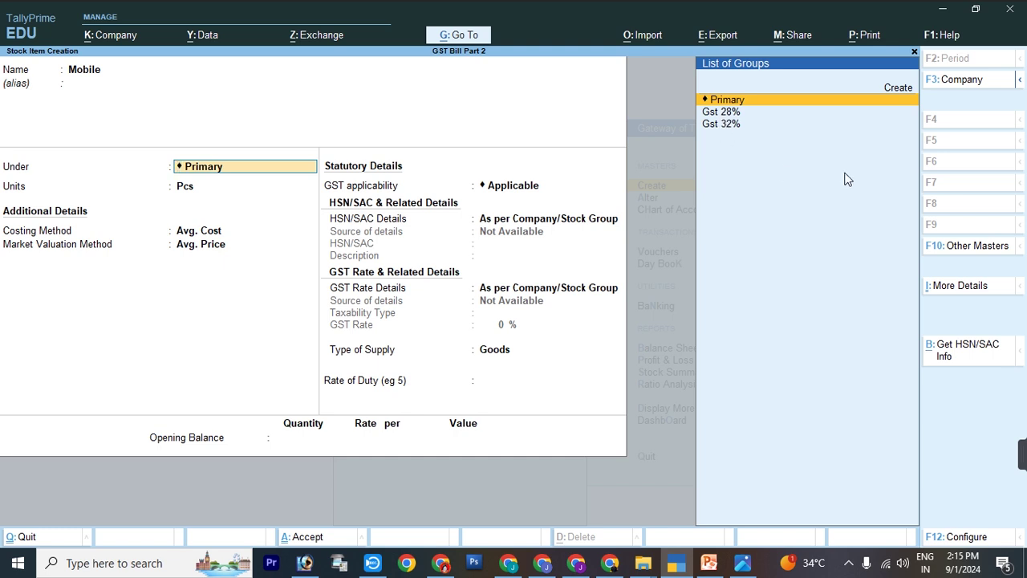
key(Down)
key(Return)
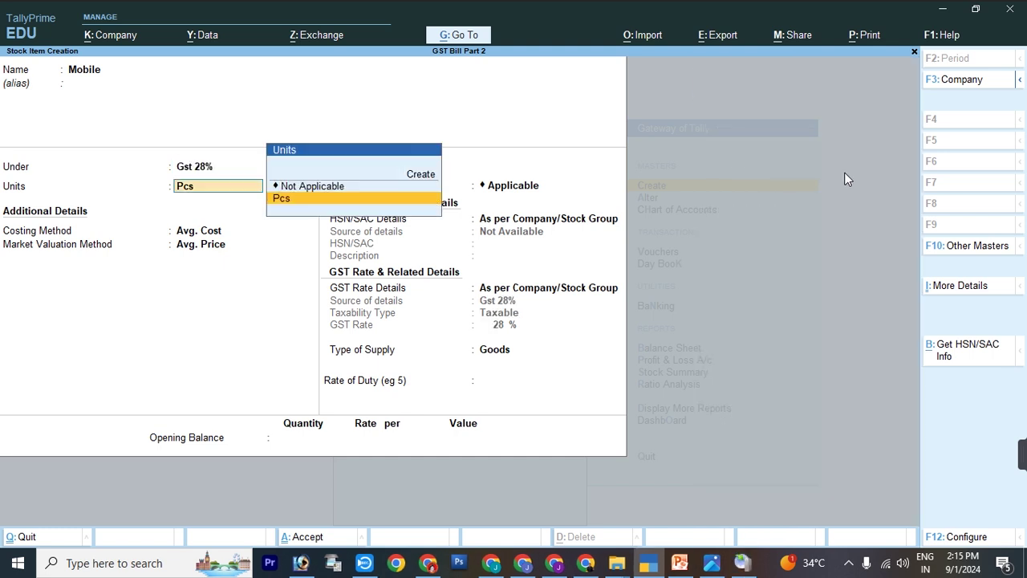
key(Return)
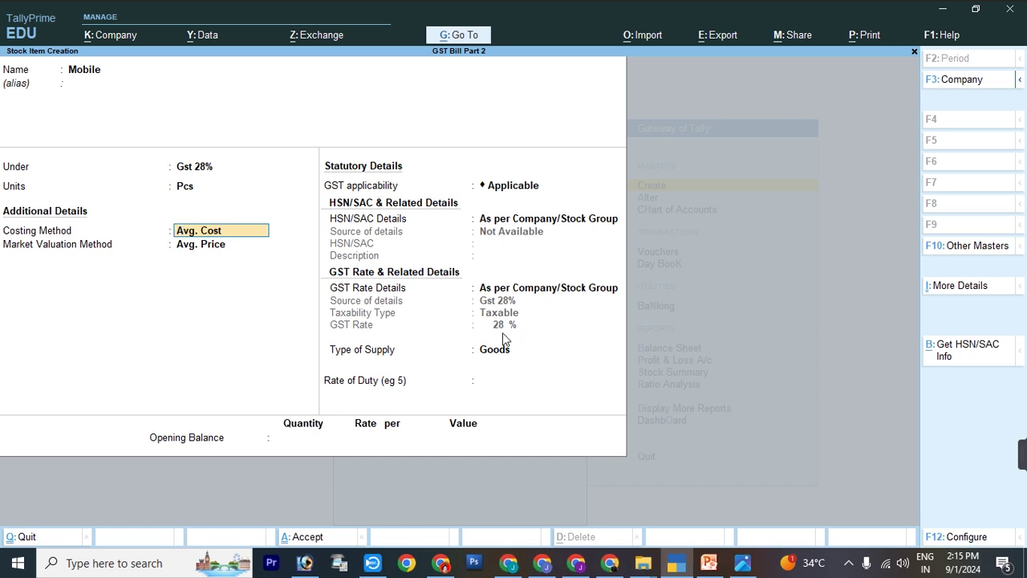
Step: Turn off costing and market valuation methods for stock items in the stock item configuration and accept it
key(F12)
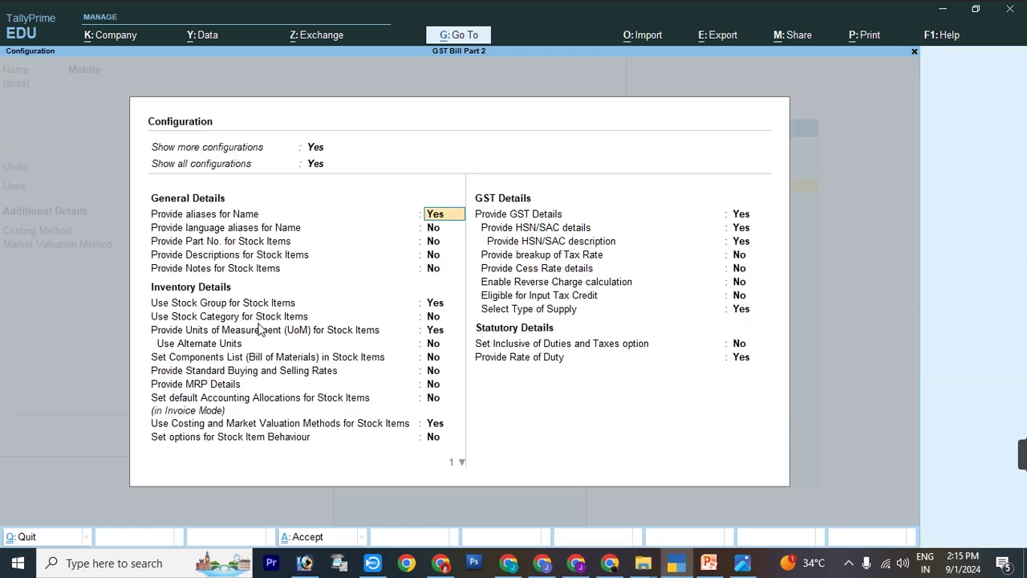
key(Down)
key(Down)
key(Down)
key(Down)
key(Down)
key(Down)
key(Down)
key(Down)
key(Down)
key(Down)
key(Down)
key(Down)
key(Down)
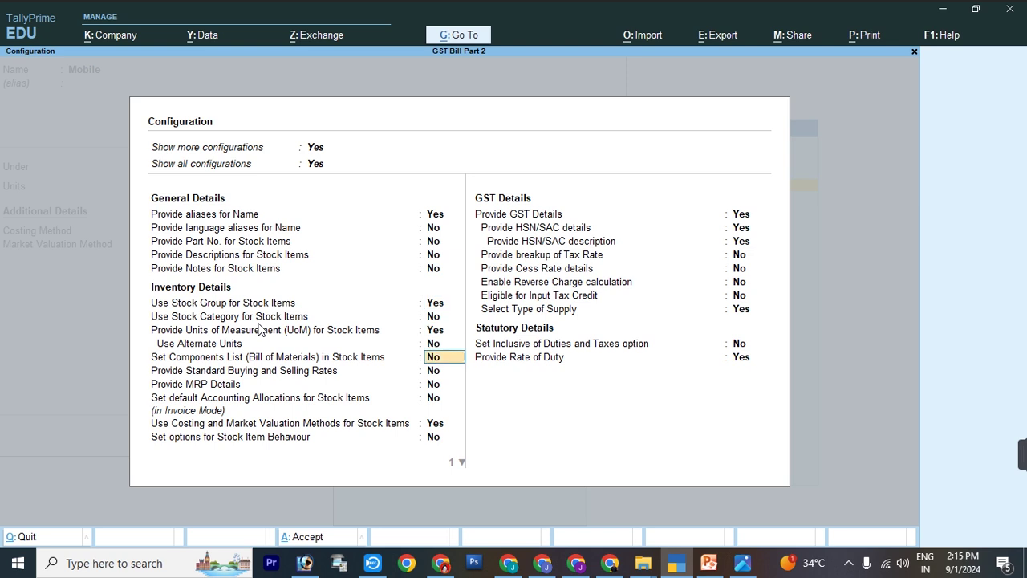
key(n)
key(Return)
key(Return)
key(Return)
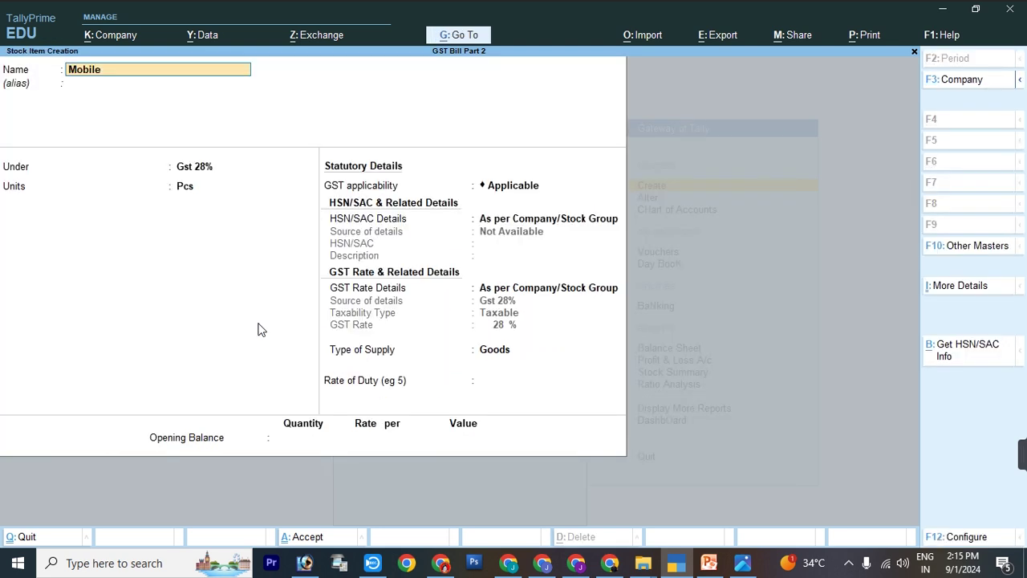
Step: Keep the Mobile item's HSN/SAC and GST rate details as per Company/Stock Group and supply type Goods, and save the item
key(Return)
key(Return)
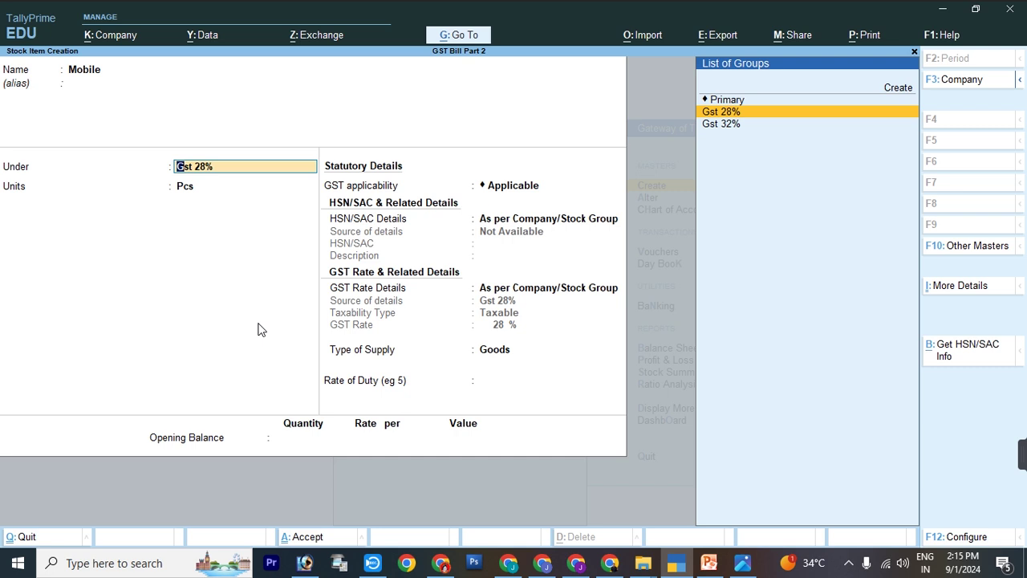
key(Return)
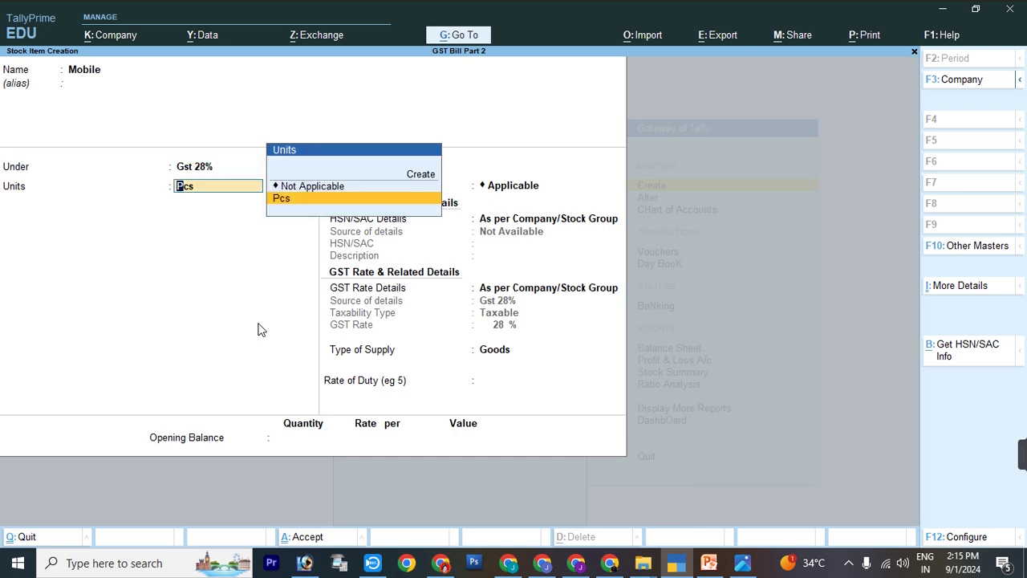
key(Return)
key(Return)
key(Return)
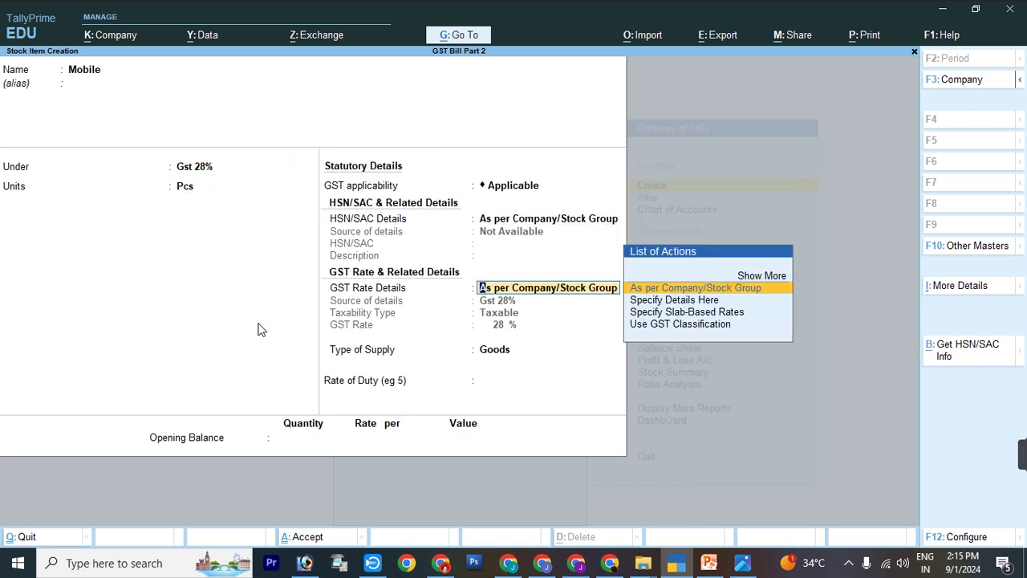
key(Return)
key(Return)
key(Return)
key(Return)
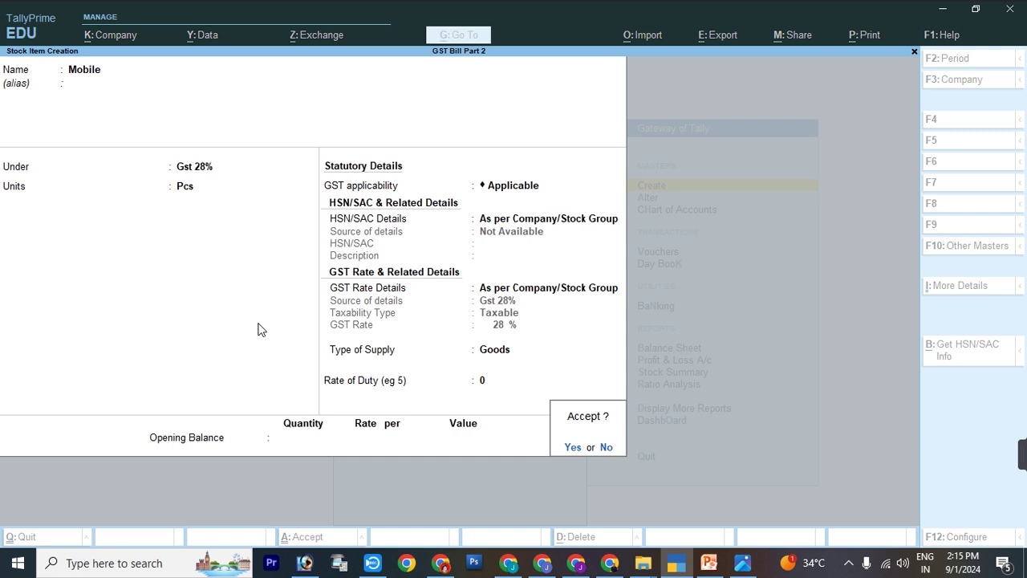
key(Return)
Step: Start another stock item named Mobile 2 under the Gst 32% group with unit Pcs, keeping GST applicable and the default HSN/SAC details
text(Mobile)
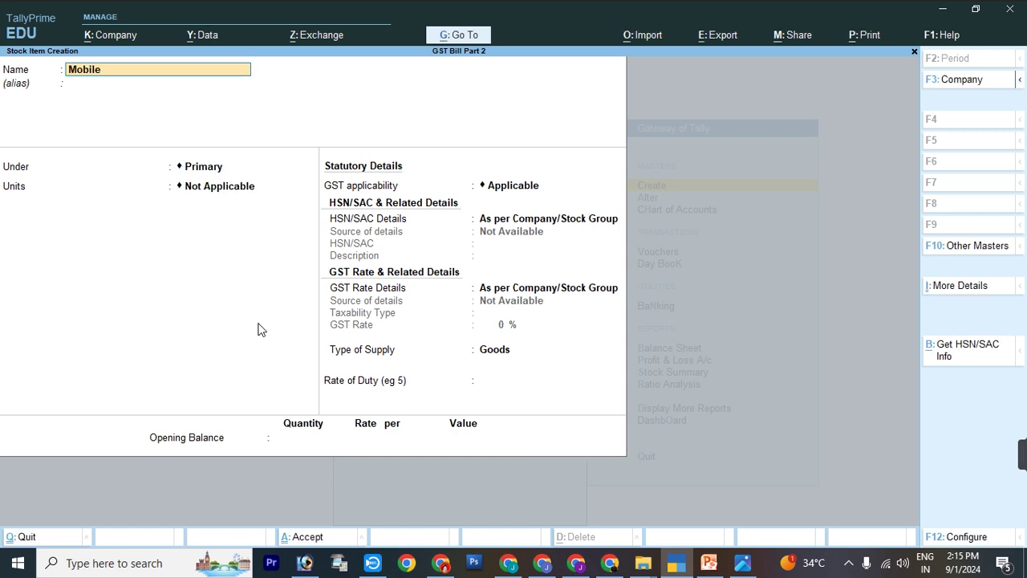
text( 2)
key(Return)
key(Return)
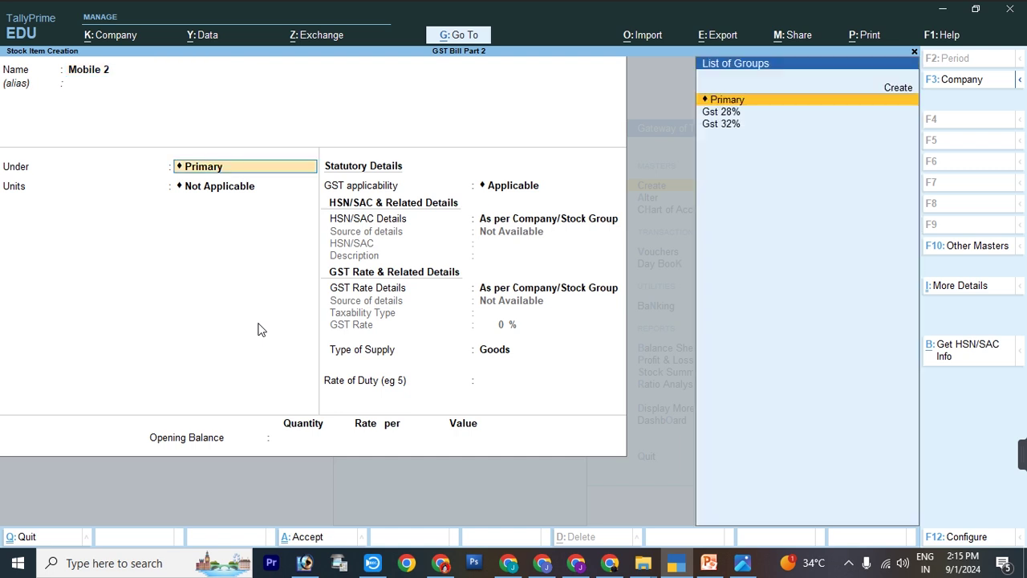
key(Down)
key(Down)
key(Return)
key(Down)
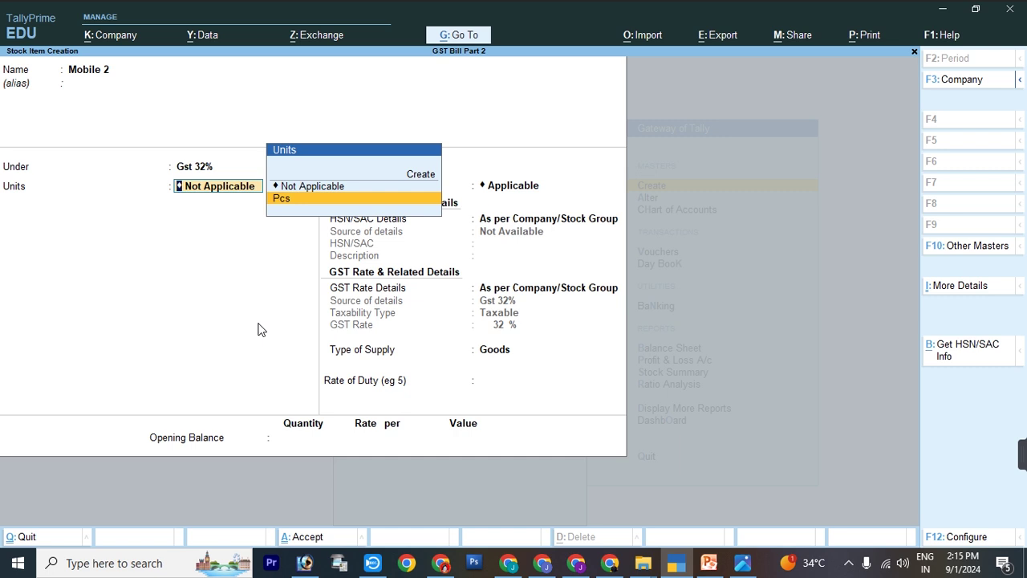
key(Return)
key(Return)
key(Return)
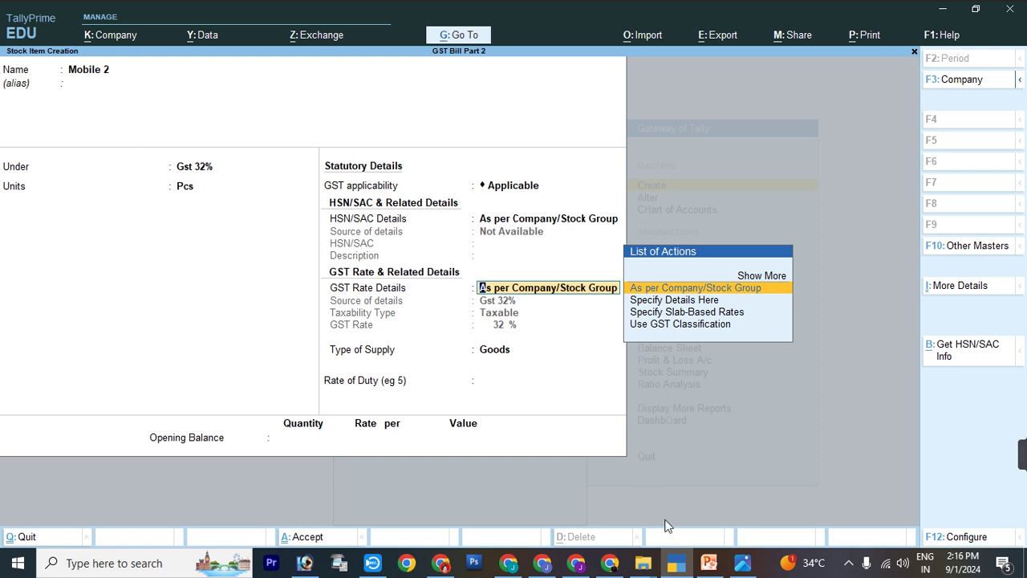
Step: Review the mobile purchase and sale example slide in the image viewer, and return to the stock item form in TallyPrime
click(746, 565)
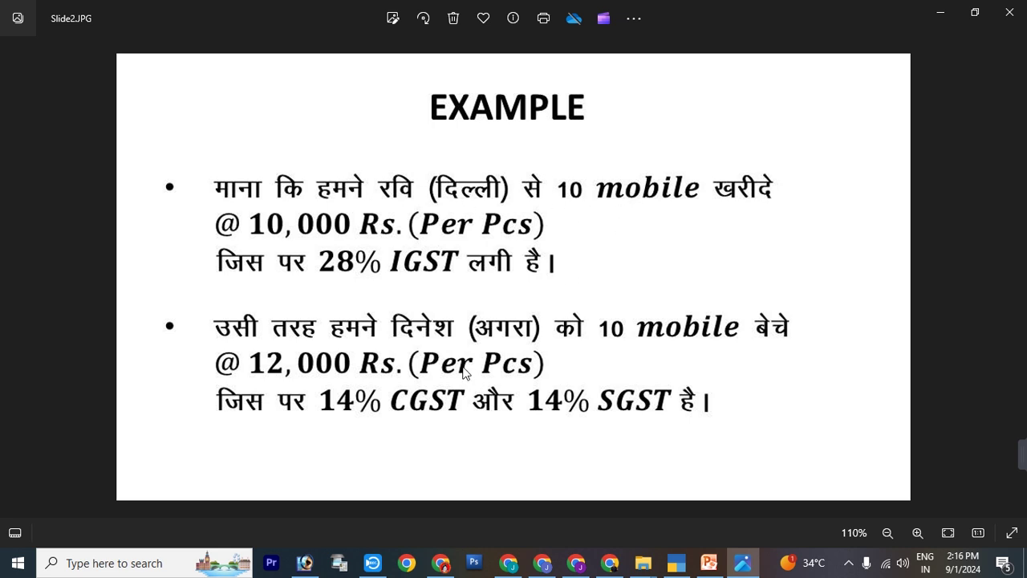
scroll(612, 282, down, 1)
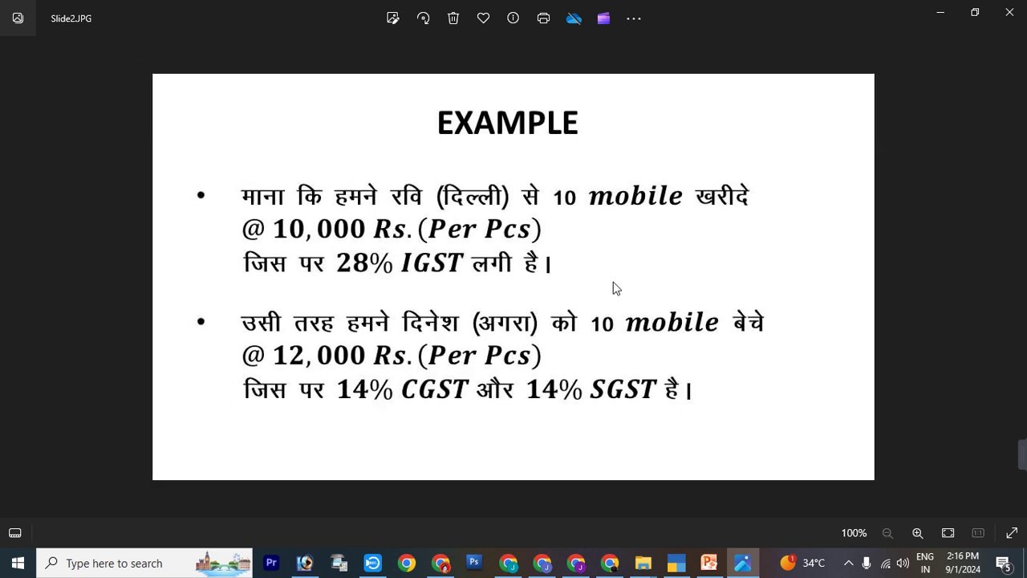
click(675, 564)
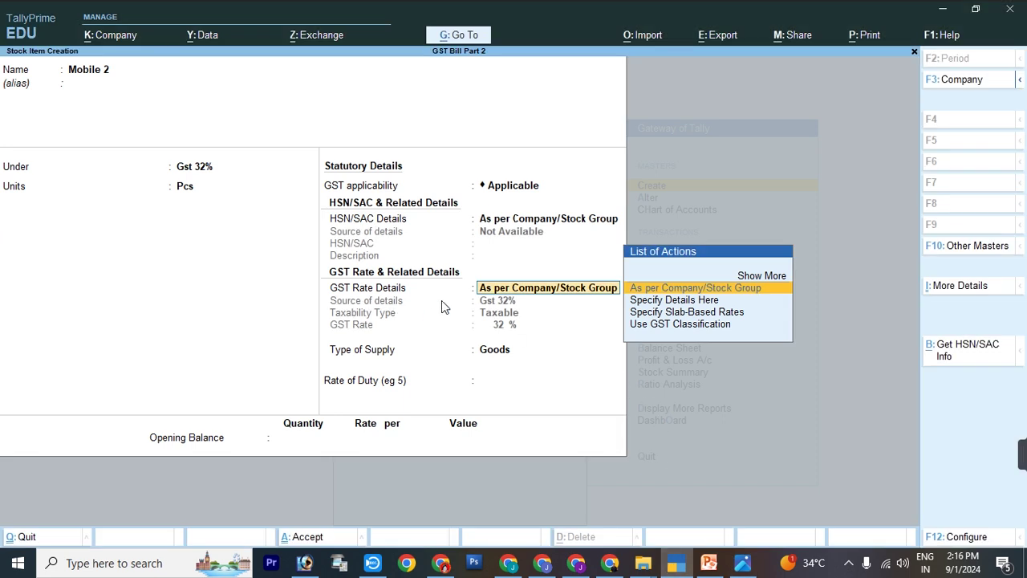
Step: Quit the Mobile 2 stock item form without saving the item
key(BackSpace)
key(Escape)
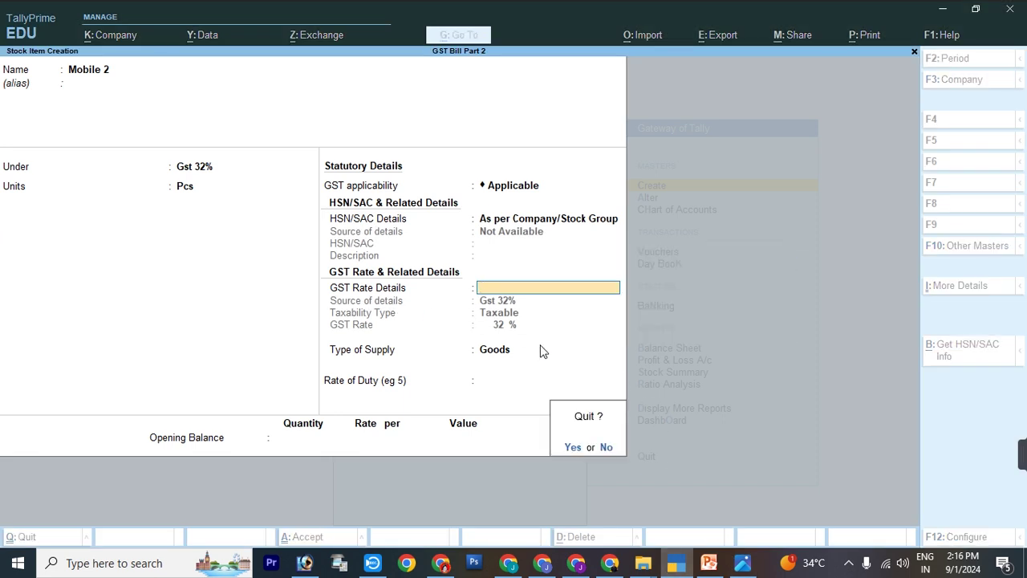
key(y)
Step: Start a new ledger named Sale and place it under the Sales Accounts group
key(Up)
key(Up)
key(Up)
key(Up)
key(Up)
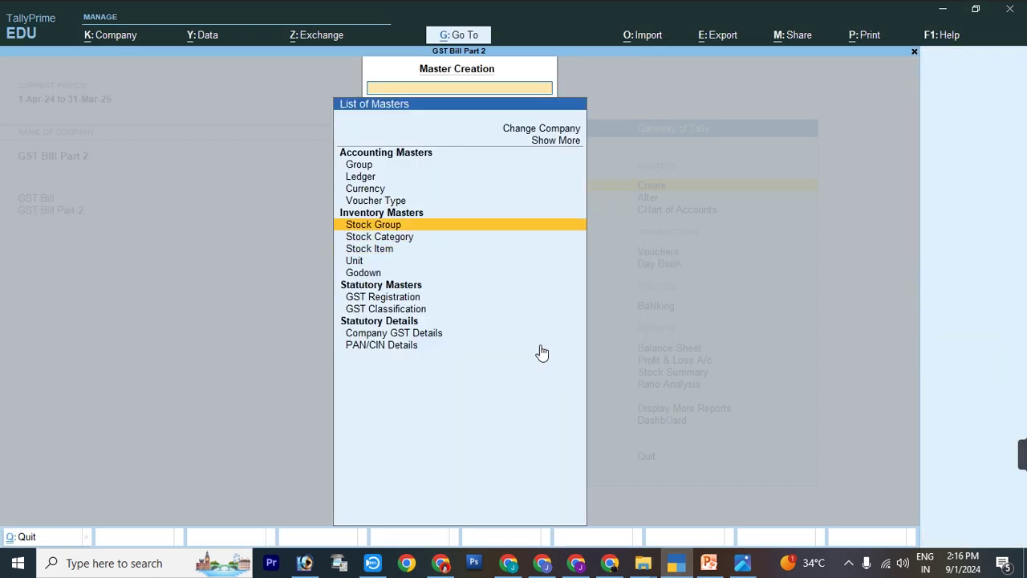
key(Return)
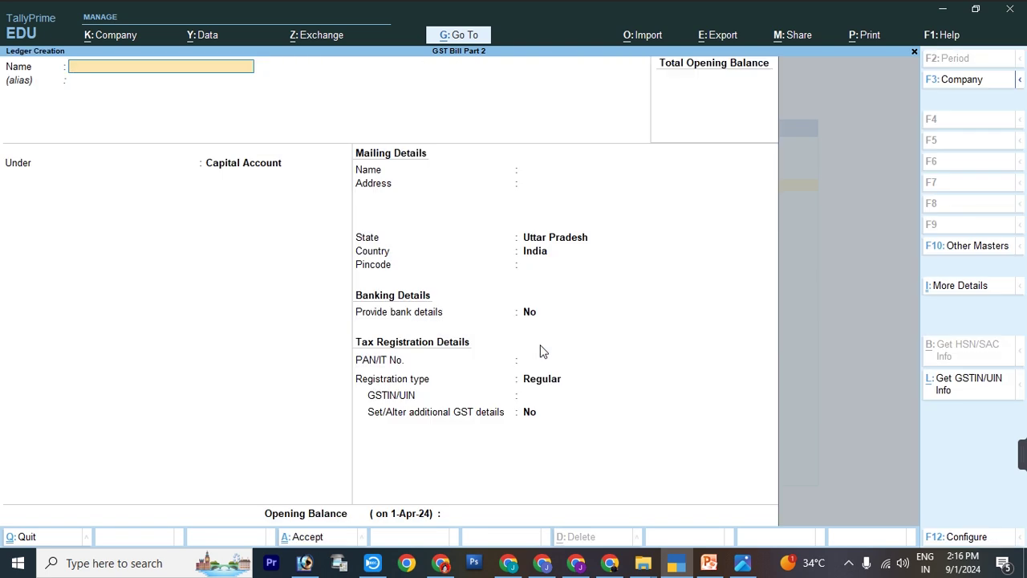
text(Sale)
key(Return)
key(Return)
text(S)
key(Return)
Step: Keep the Sale ledger's type and assessable value Not Applicable, GST Applicable, and HSN/SAC and rate details As per Company/Group, and save the ledger
key(Return)
key(Return)
key(Return)
key(Return)
key(Return)
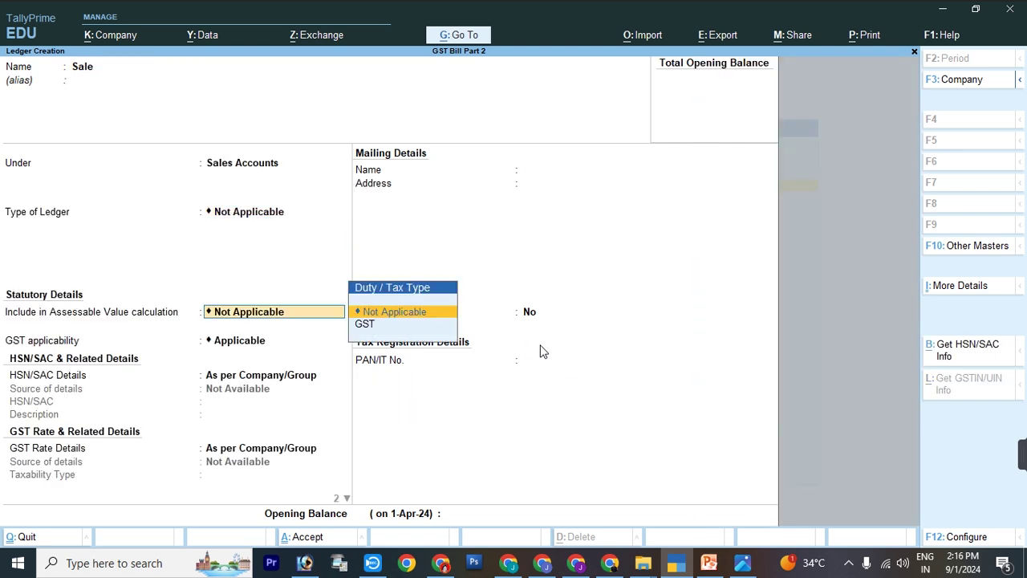
key(Return)
key(Return)
key(Return)
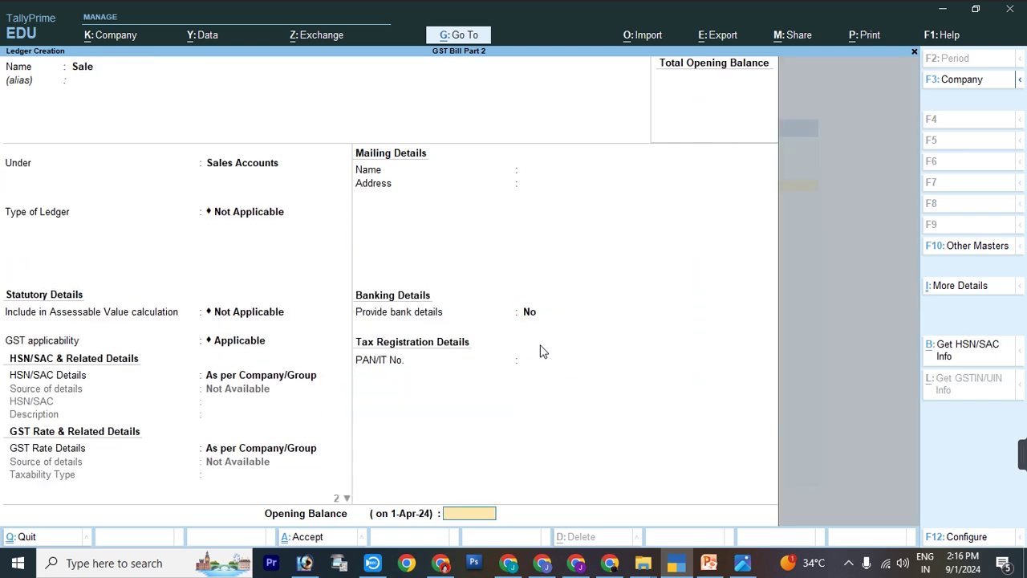
Step: Create a ledger named Purchase under Purchase Accounts, keeping GST applicable with HSN/SAC and rate details As per Company/Group, and save it
text(Purchase)
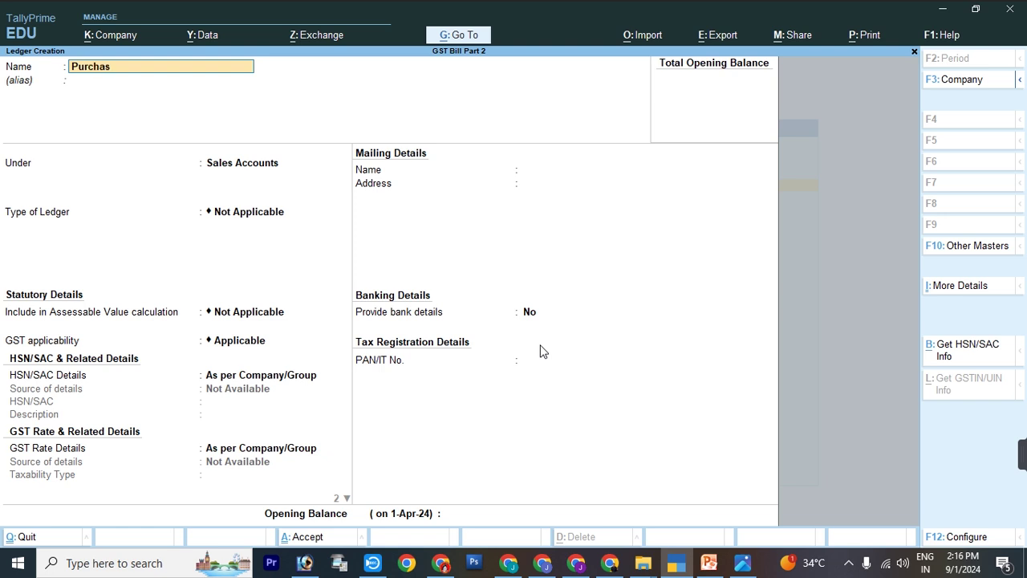
key(Return)
key(Return)
text(Pu)
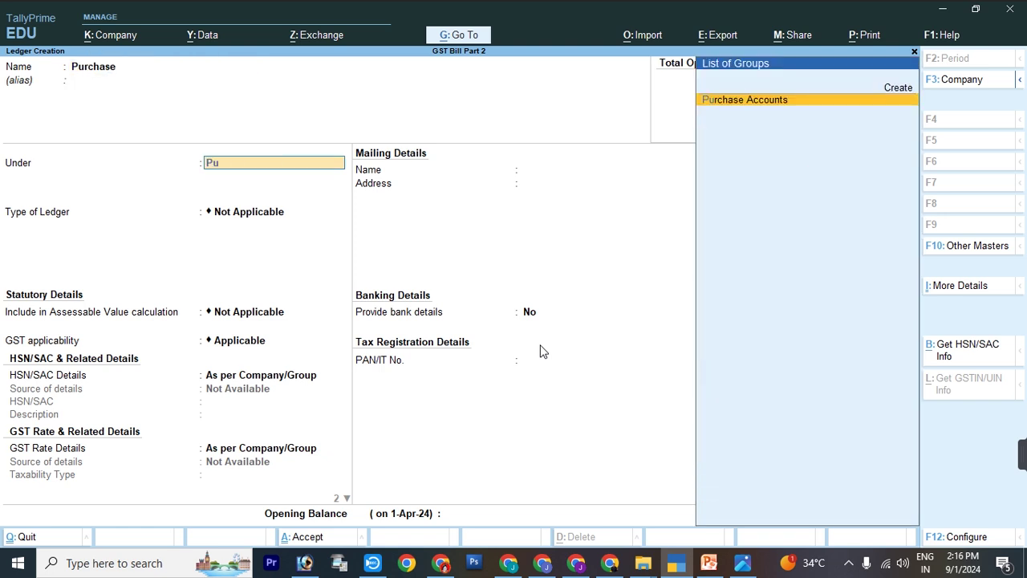
key(Return)
key(Return)
key(Return)
key(Return)
key(Return)
key(Return)
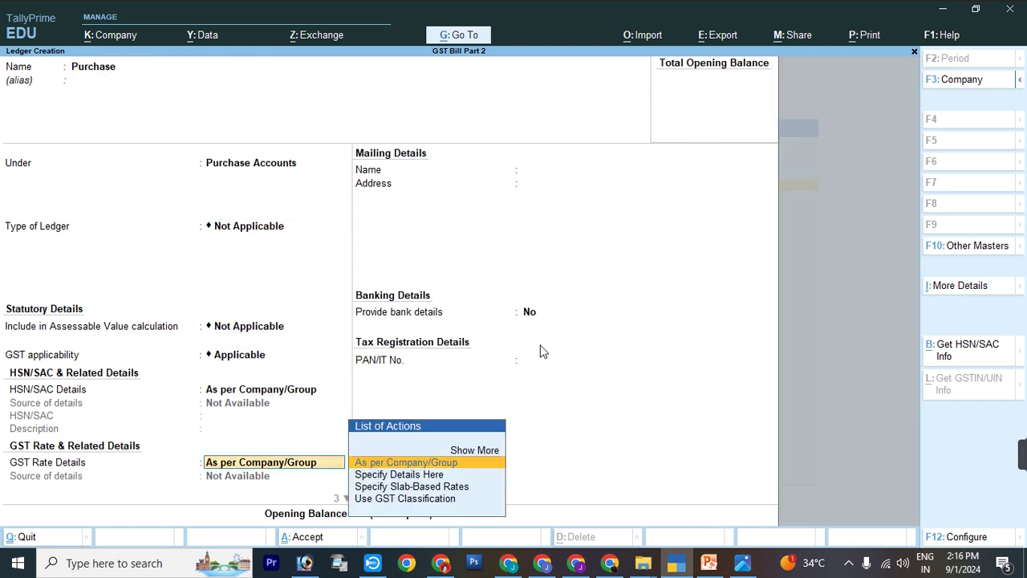
key(Return)
key(Return)
Step: Create a ledger named Cgst under Duties & Taxes with duty type GST, tax type CGST and 0% calculation, and save it
text(Cgs)
key(Return)
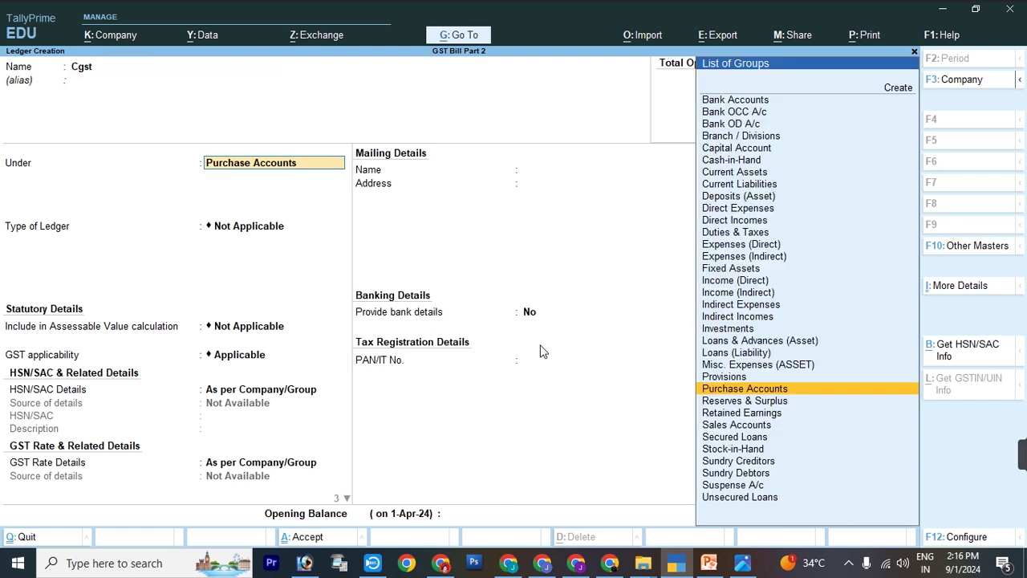
text(Duti)
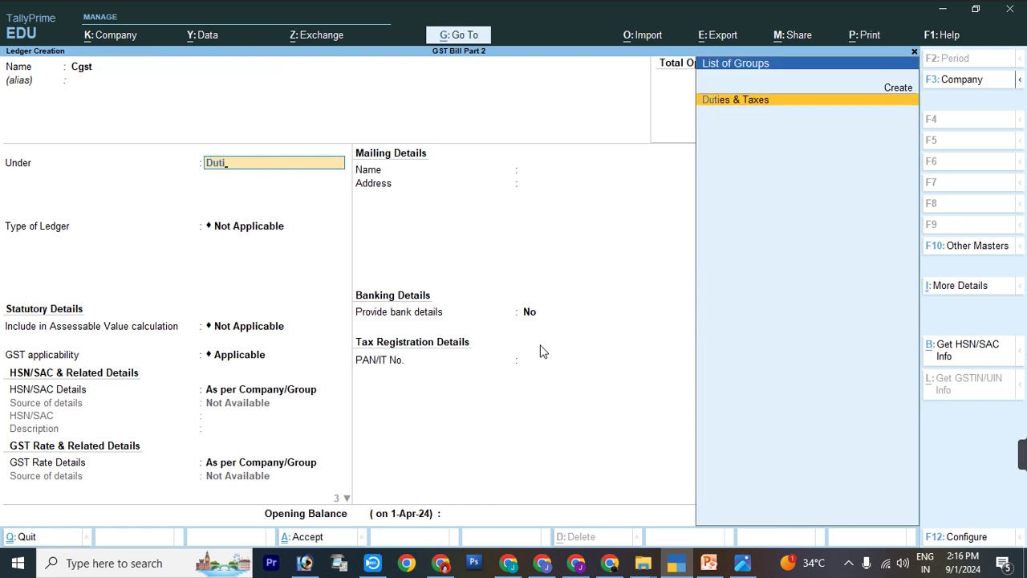
key(Return)
key(Up)
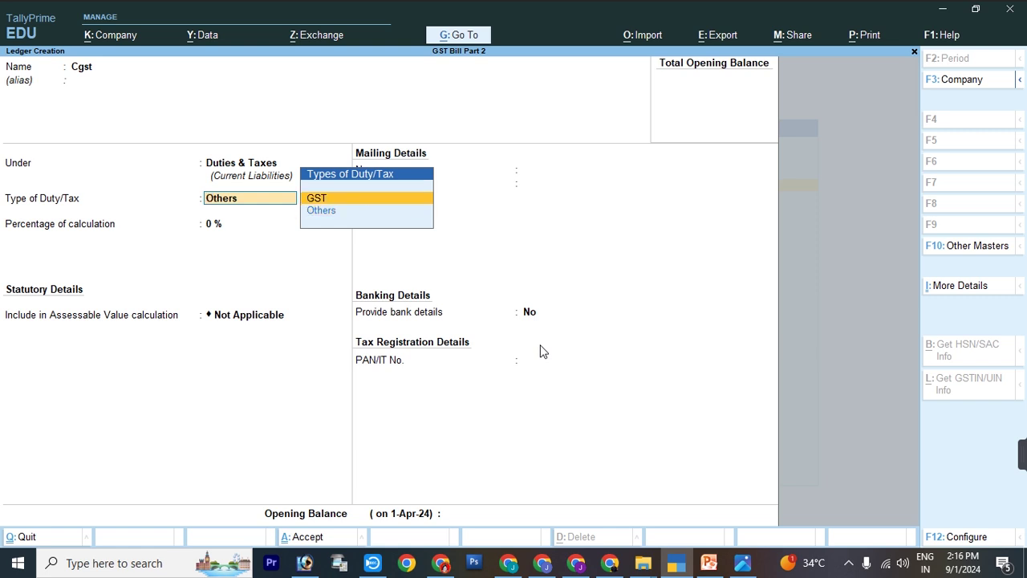
key(Return)
key(Down)
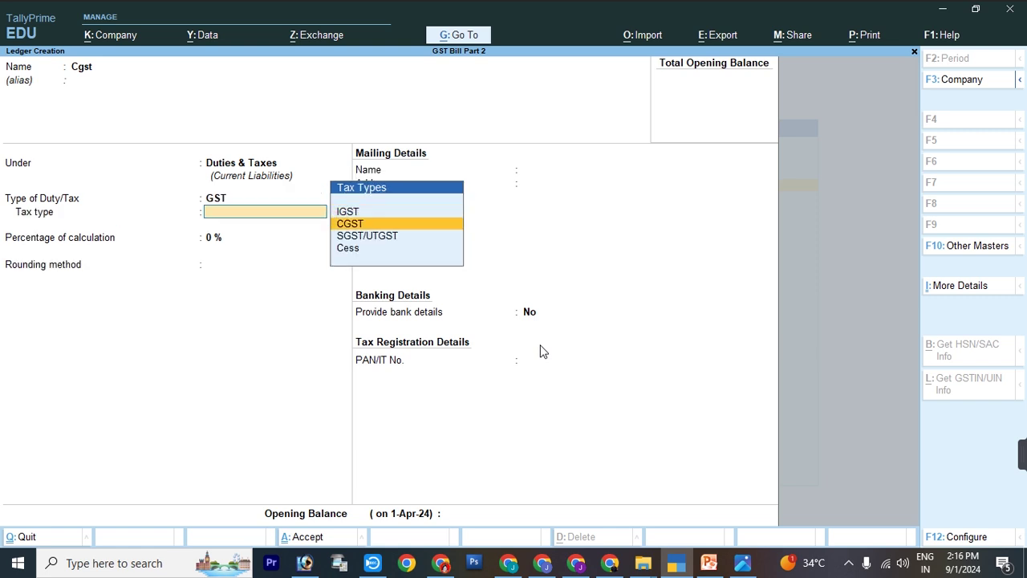
key(Return)
key(Return)
key(Return)
key(Return)
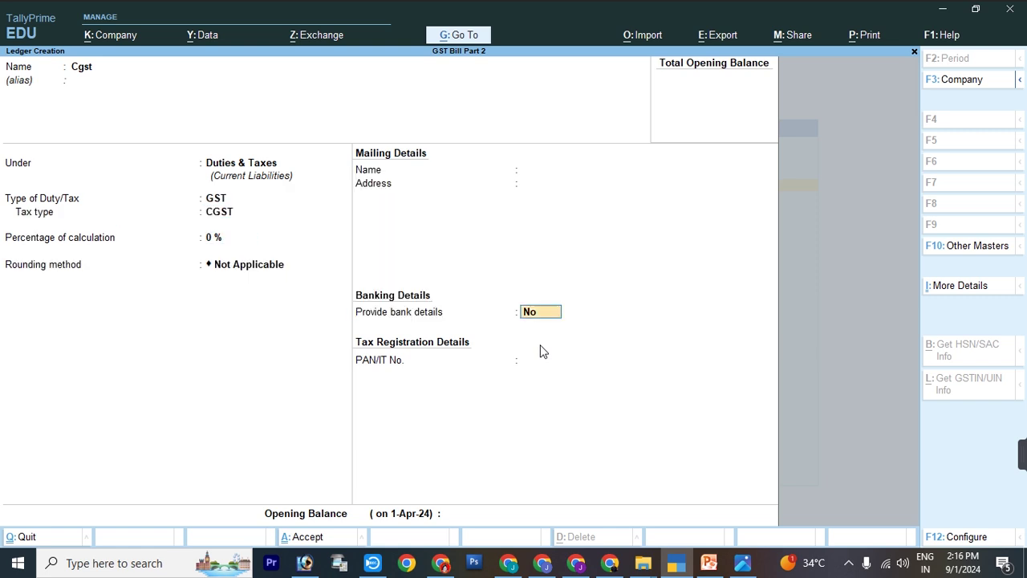
key(Return)
key(Return)
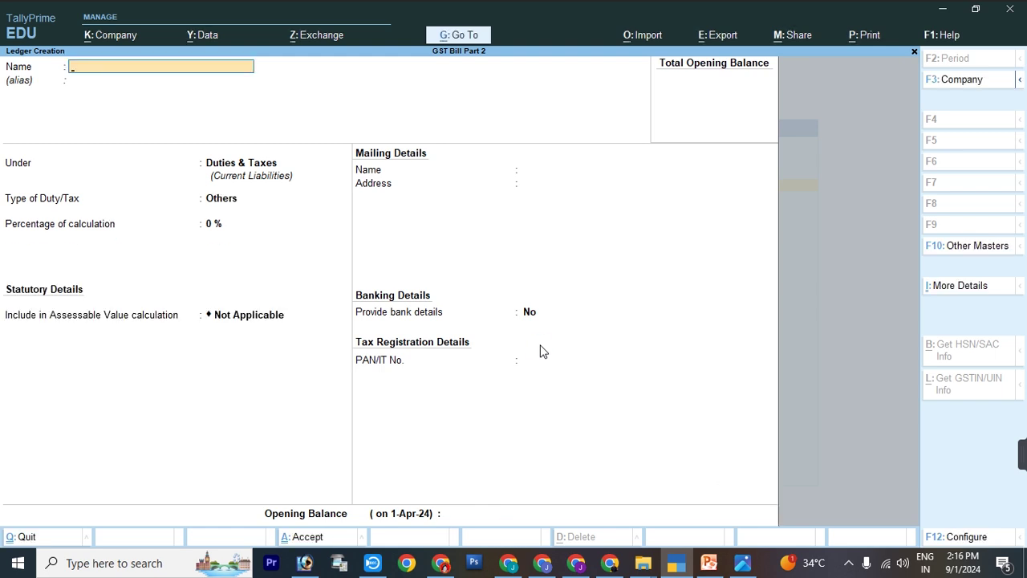
Step: Create a ledger named Sgst under Duties & Taxes with duty type GST, tax type SGST/UTGST and 0% calculation, and save it
text(Sgst)
key(Return)
key(Return)
key(Return)
key(Return)
key(Down)
key(Down)
key(Return)
key(Return)
key(Return)
key(Return)
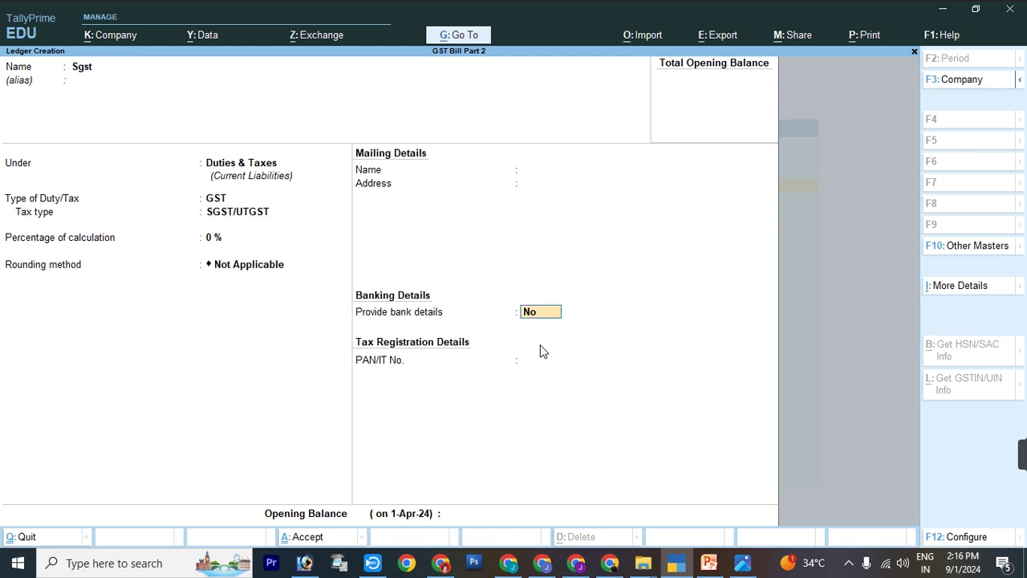
key(Return)
Step: Create a ledger named Igst under Duties & Taxes with duty type GST and tax type IGST, and save it
text(Ig)
key(Return)
key(Return)
key(Return)
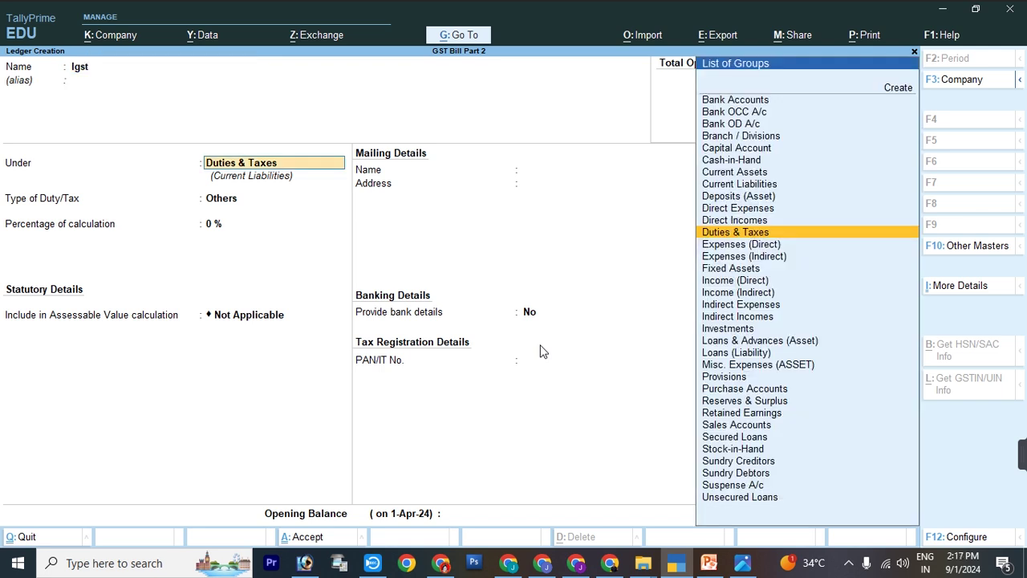
key(Up)
key(Return)
key(Down)
key(Down)
key(Up)
key(Up)
key(Return)
key(Return)
key(Return)
key(Return)
key(Return)
key(Return)
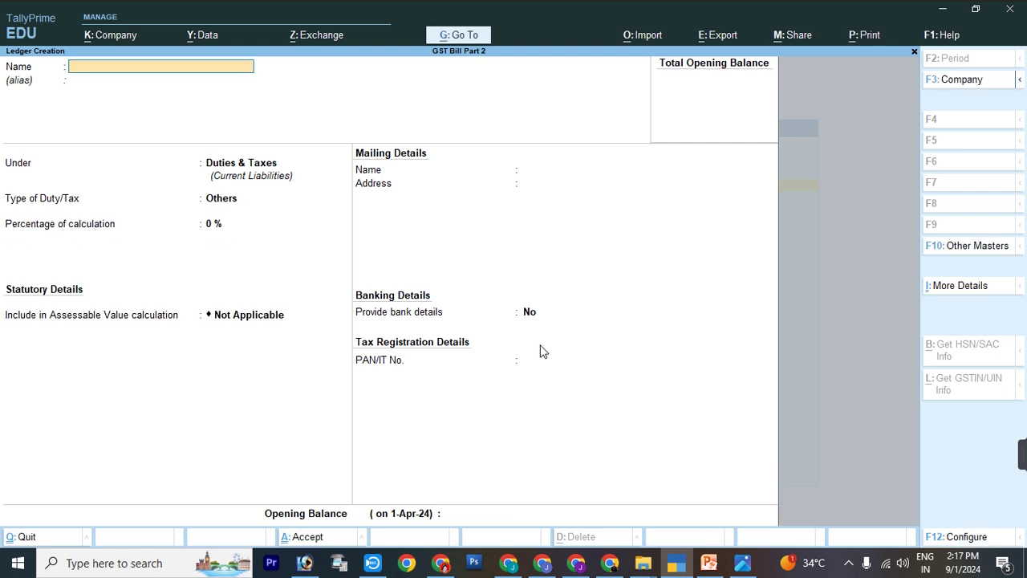
Step: Check the supplier on the example slide in the image viewer, and start a ledger in TallyPrime with the supplier's name under Sundry Creditors
click(738, 566)
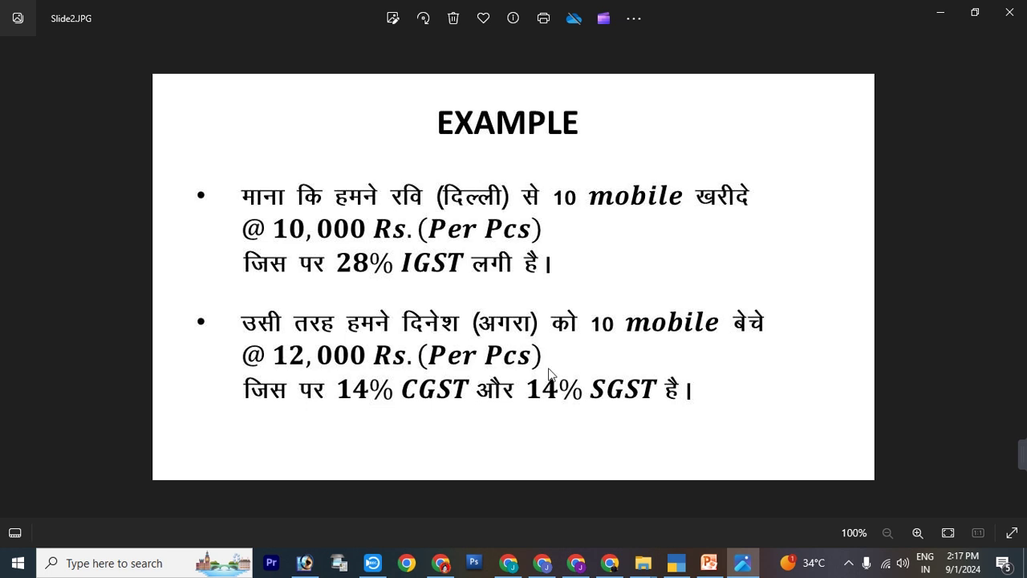
click(675, 563)
text(R)
key(BackSpace)
text(Ravi Kumar)
key(Return)
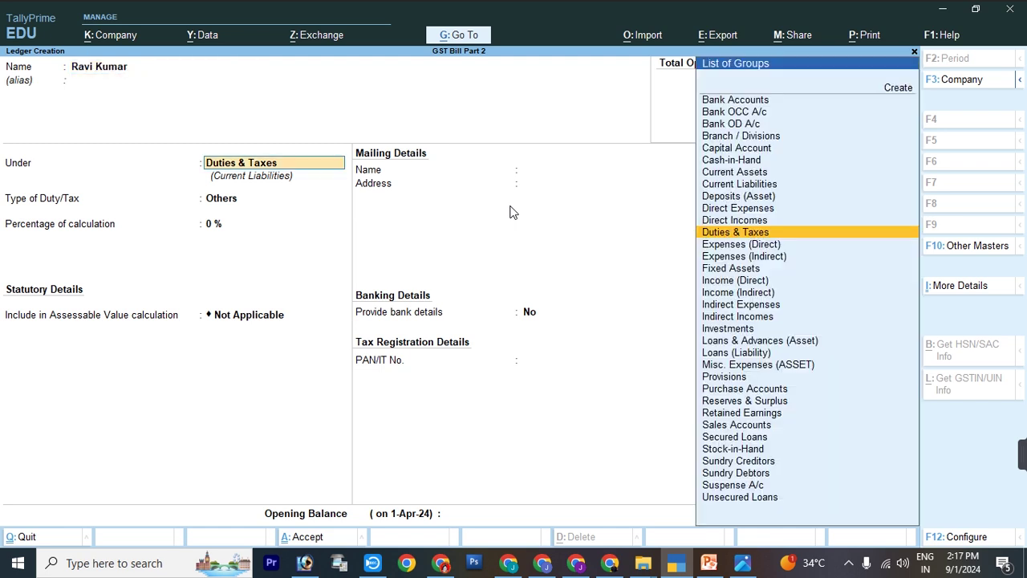
text(Sun)
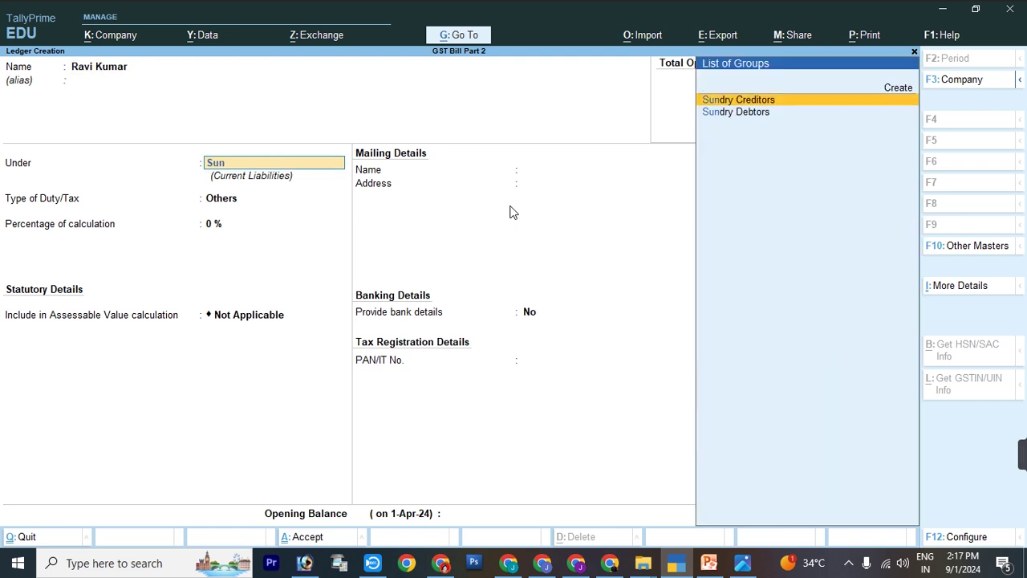
key(Return)
Step: Set the supplier ledger's state to Delhi, keeping bill-by-bill balances on, the address blank and bank details off
key(Return)
key(Return)
key(Return)
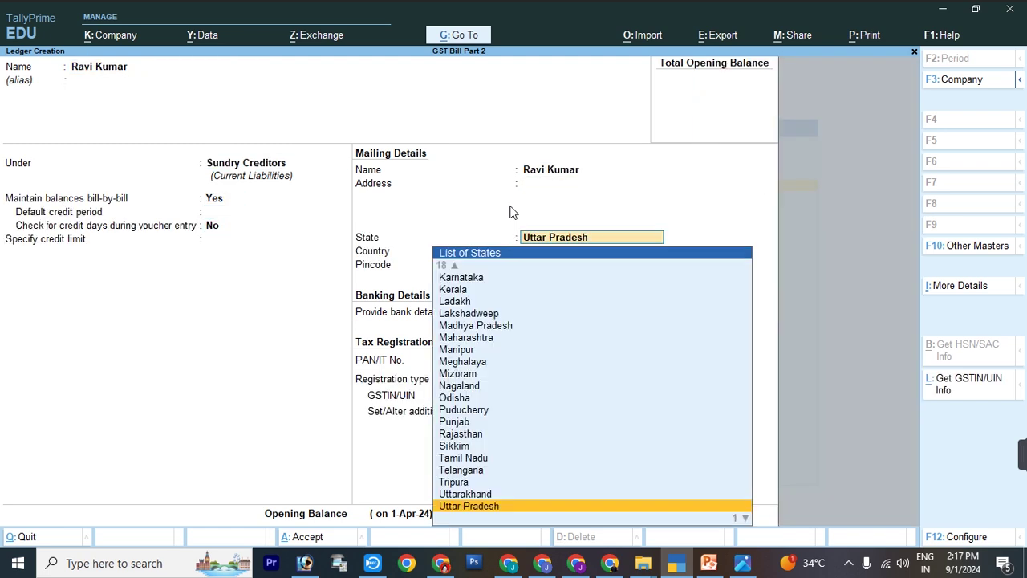
text(Delhi)
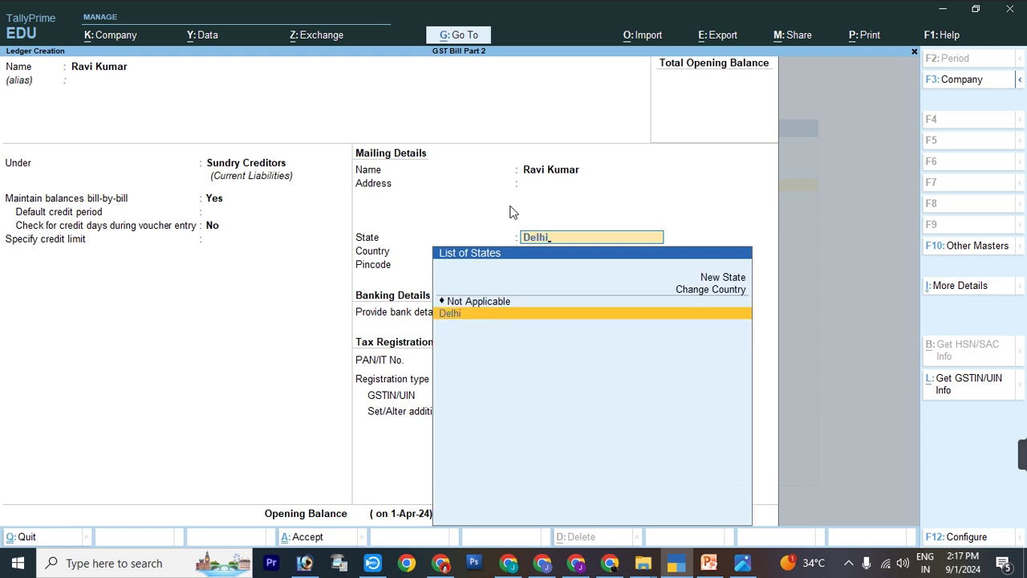
key(Return)
key(Return)
key(Return)
key(Return)
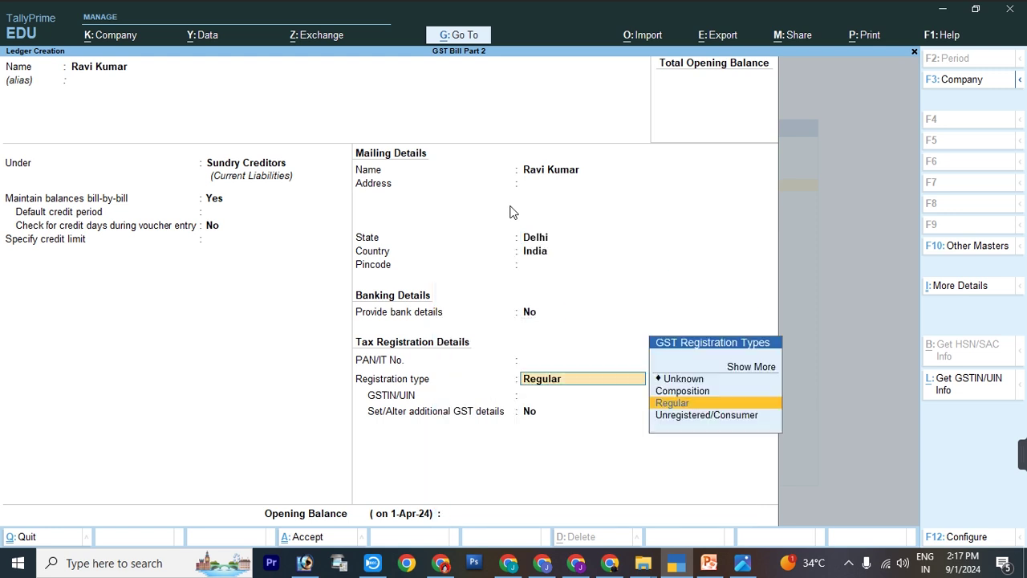
Step: Keep the supplier's registration type as Regular, enter the supplier's GSTIN/UIN, and save the ledger with no opening balance
key(Return)
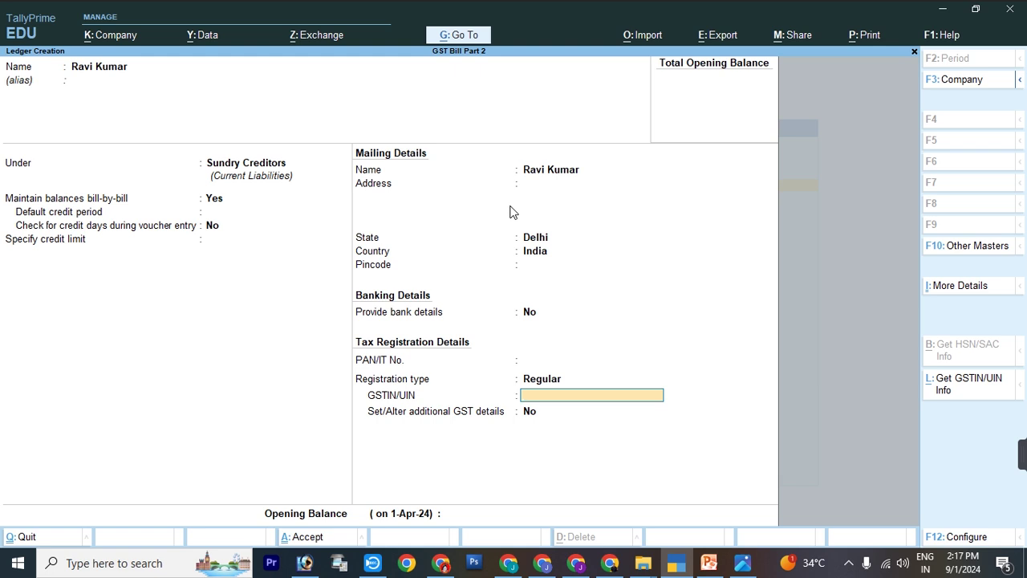
text(F4DS5F4D5S6F45)
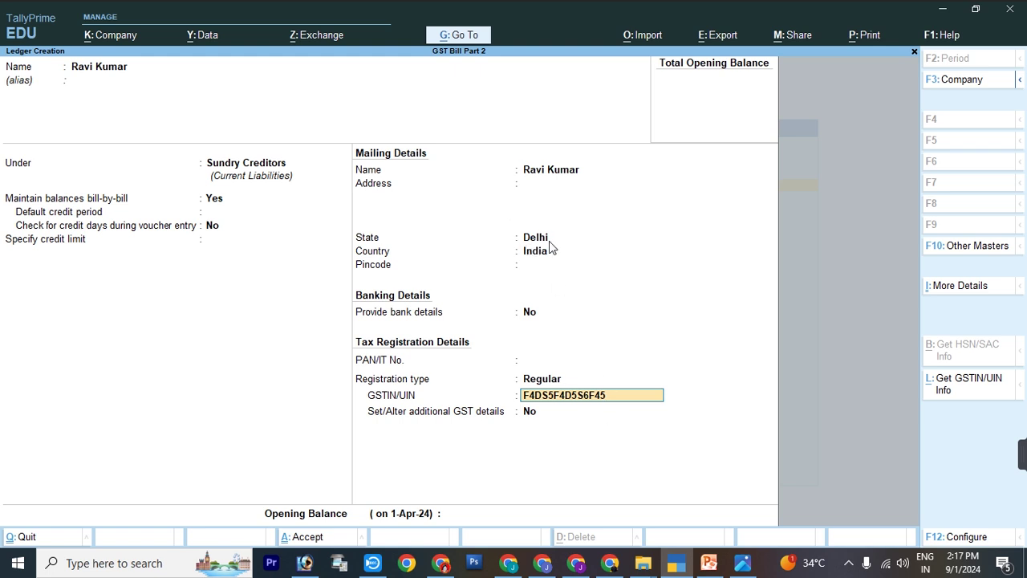
key(Return)
key(Return)
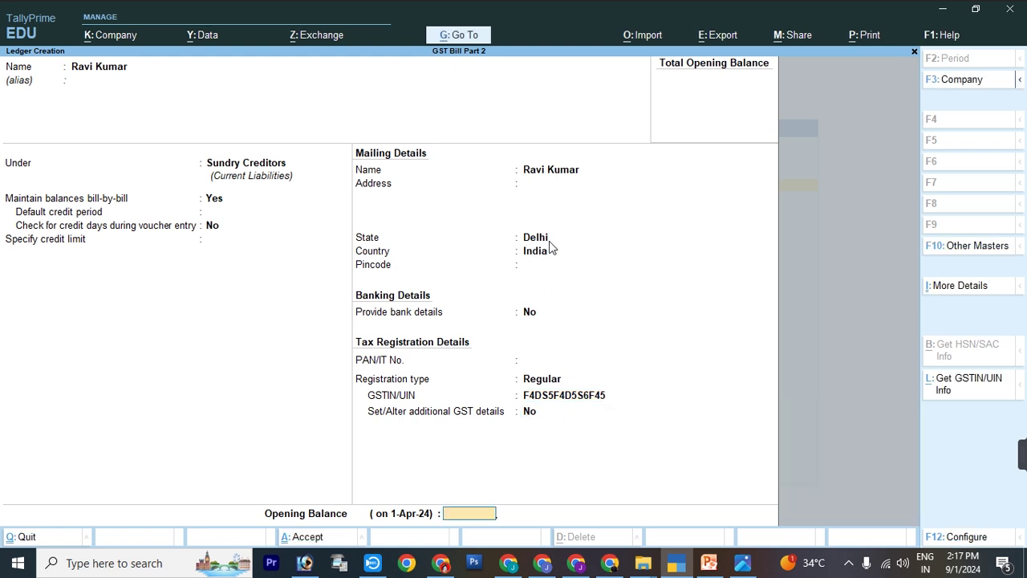
key(Return)
key(Return)
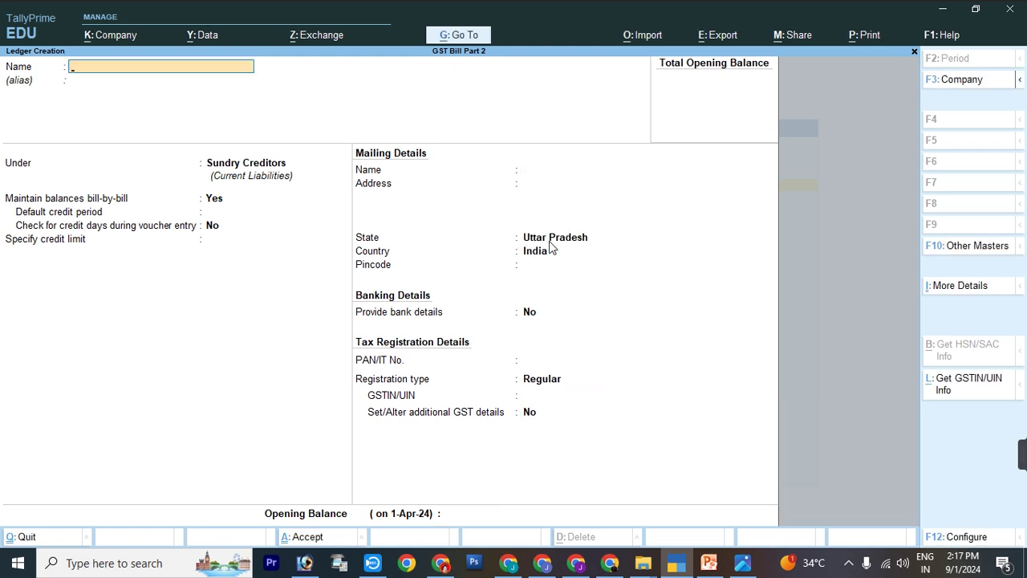
Step: Check the buyer on the example slide in the image viewer, and start a ledger in TallyPrime with the buyer's name under Sundry Debtors
click(742, 562)
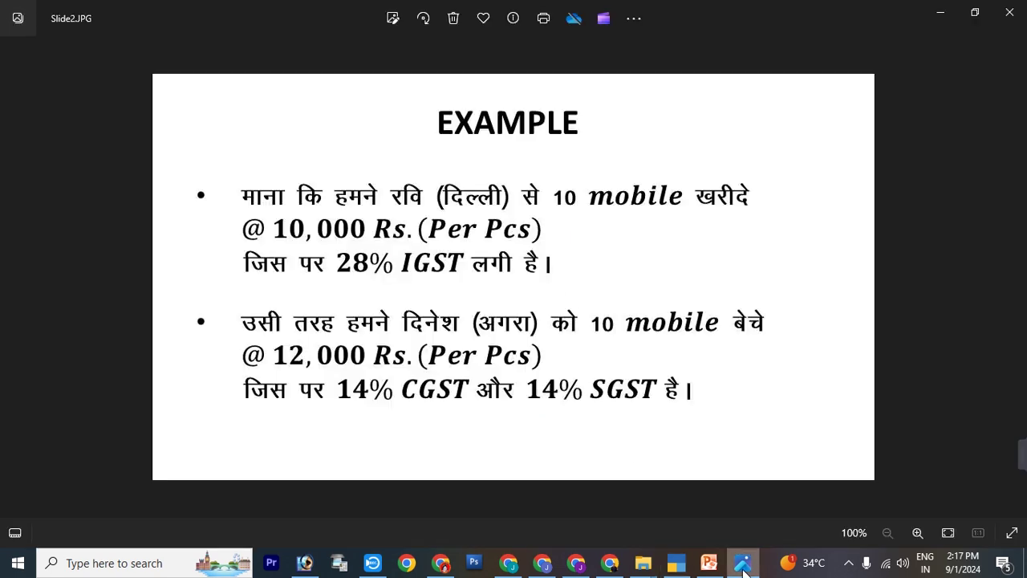
click(676, 562)
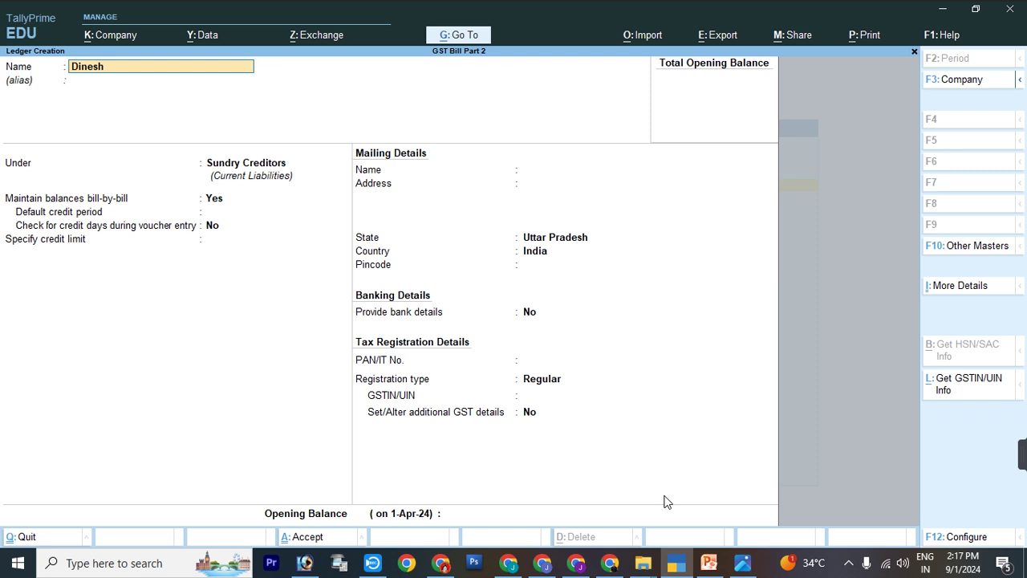
key(Return)
key(Return)
text(Sun)
key(Down)
key(Return)
Step: Keep the buyer ledger's bill-by-bill balances on, the state as Uttar Pradesh and bank details off
key(Return)
key(Return)
key(Return)
key(Return)
key(Return)
key(Return)
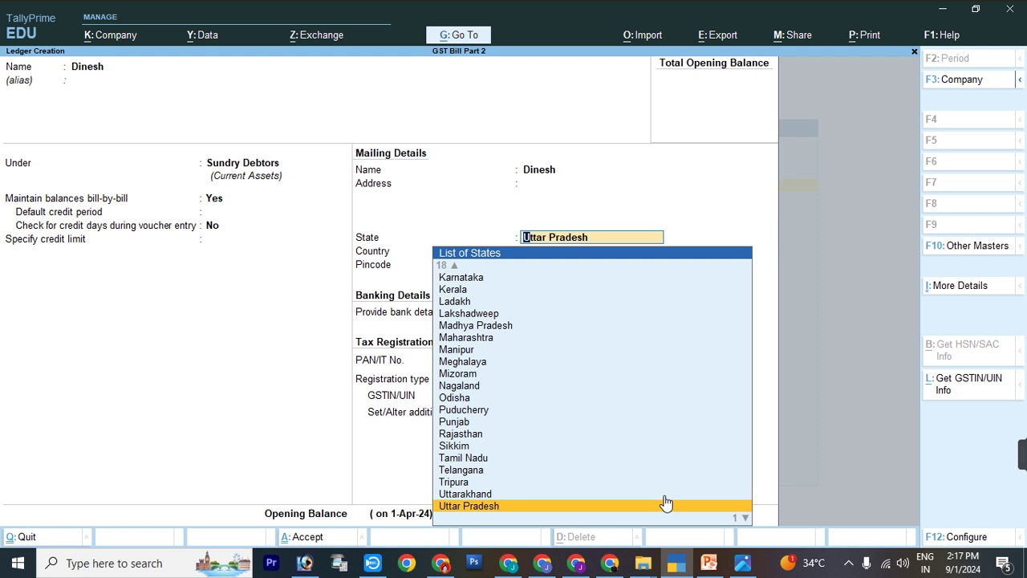
key(Return)
key(Return)
key(Return)
key(Return)
Step: Keep the buyer's registration type as Regular, enter the buyer's GSTIN/UIN, and save the ledger with no opening balance
key(Return)
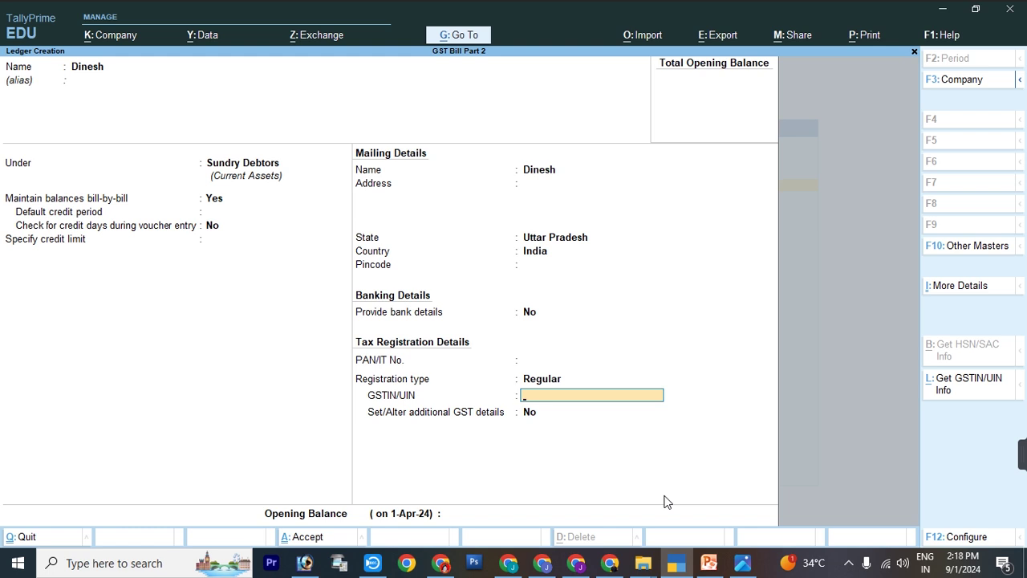
text(56DF4D5S6F4D5S6)
key(Return)
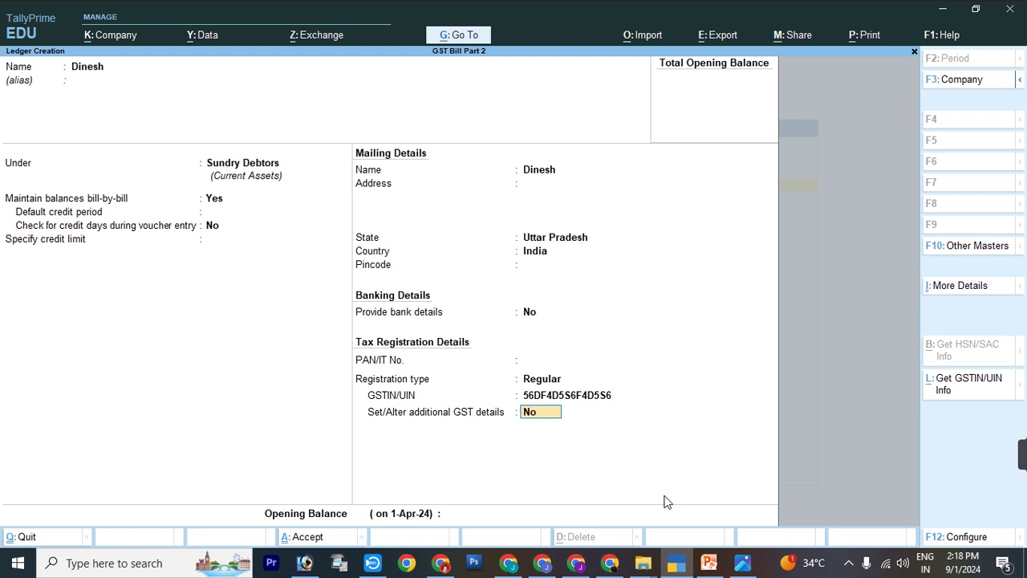
key(Return)
key(Return)
key(Return)
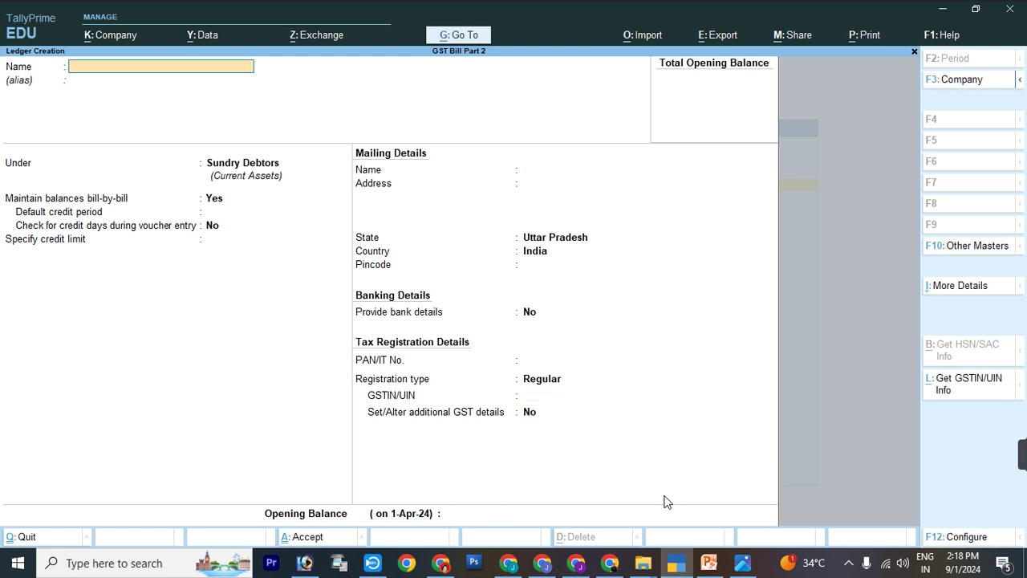
Step: Leave ledger creation and open a purchase voucher, keeping the supplier invoice number and date blank
key(Escape)
key(Escape)
key(Down)
key(Down)
key(Down)
key(Return)
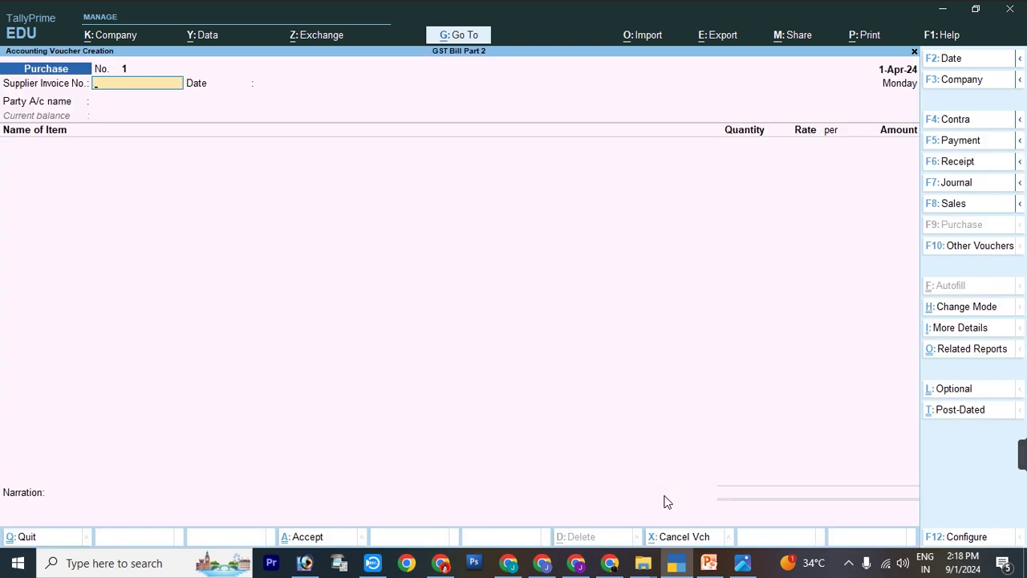
key(Return)
key(Return)
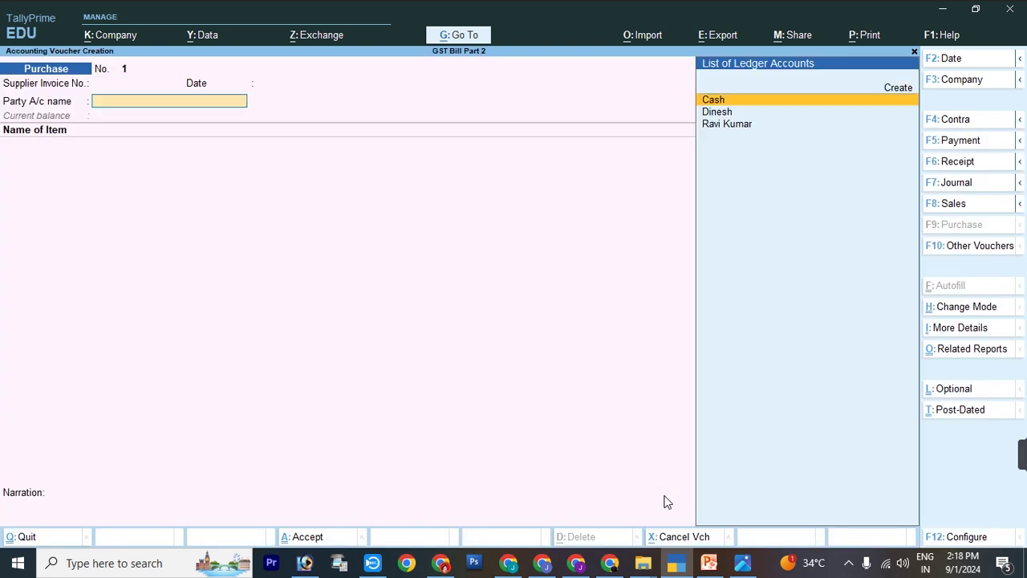
key(Down)
key(Down)
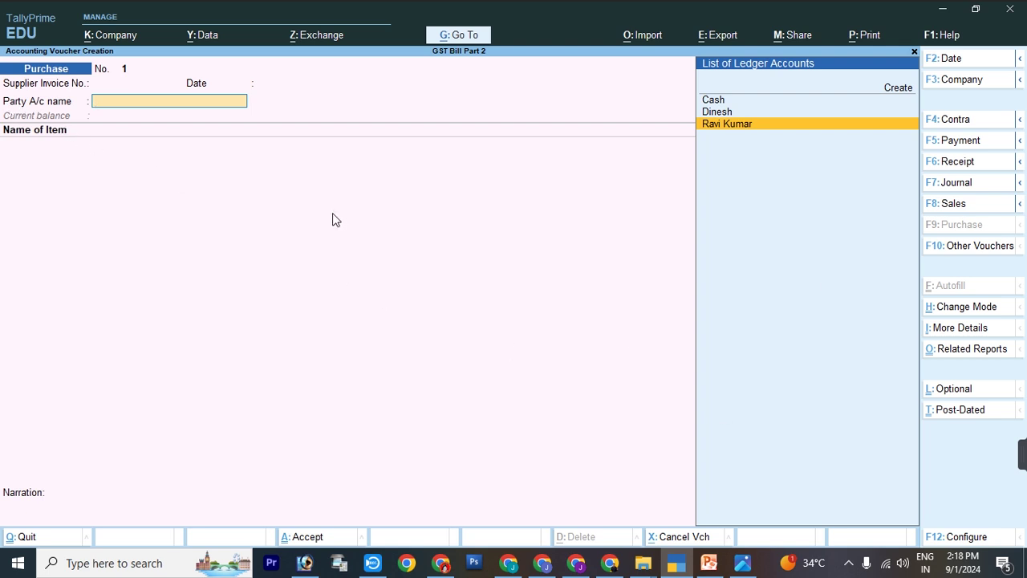
Step: Configure the purchase voucher to select a common ledger account for item allocation, and save the configuration
key(F12)
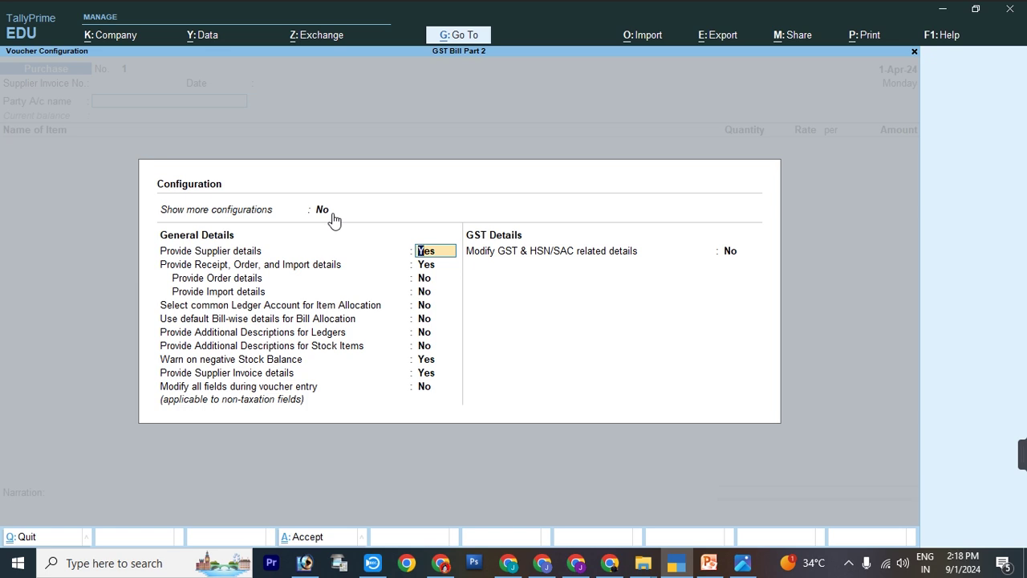
key(Down)
key(Down)
key(Down)
key(Down)
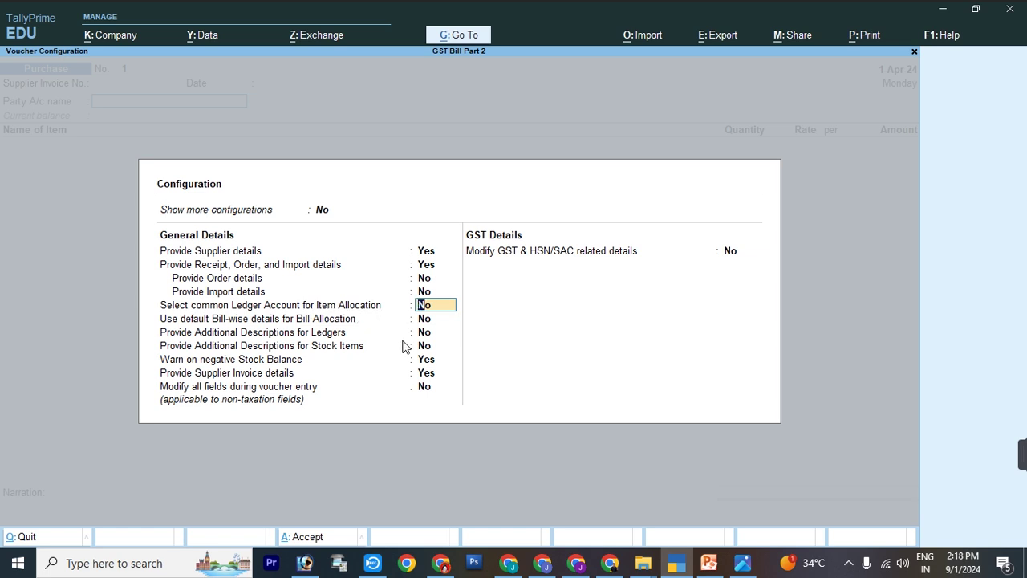
key(Return)
key(ctrl+a)
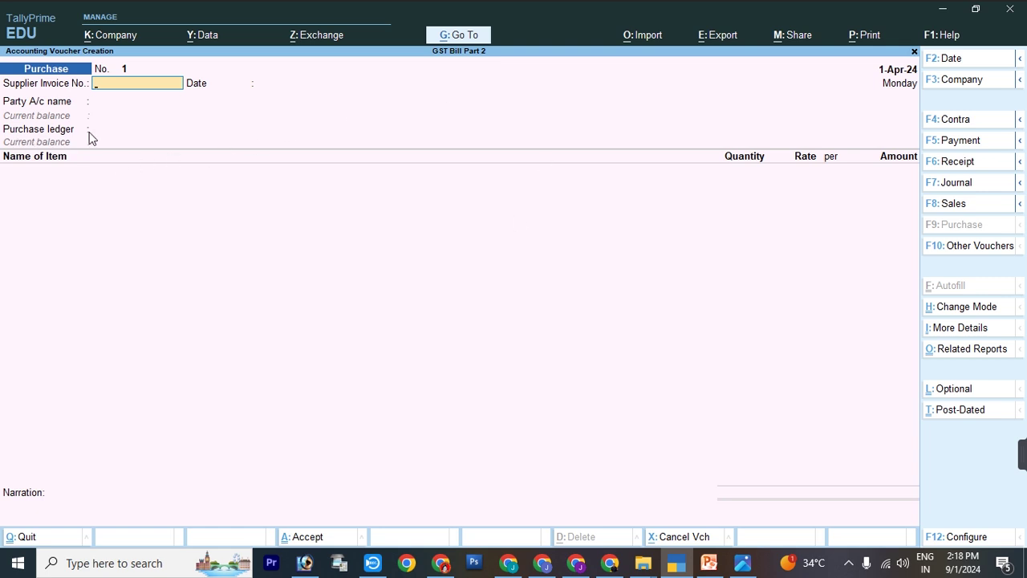
Step: Choose the Delhi supplier as the purchase voucher's party account and leave all receipt details blank
key(Return)
key(Down)
key(Down)
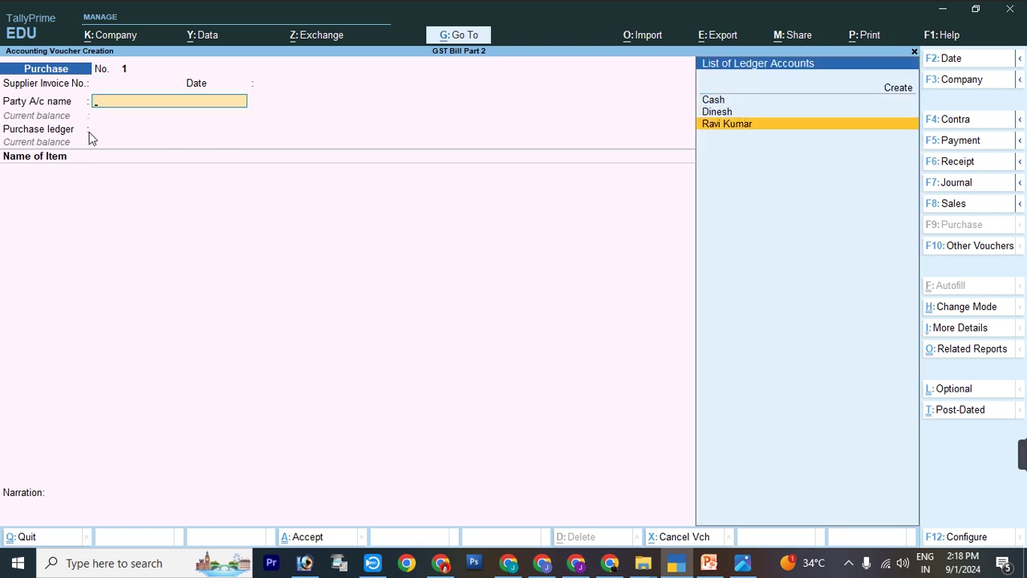
key(Return)
key(Return)
key(Return)
key(Return)
key(Return)
key(Return)
key(Return)
key(Return)
key(Return)
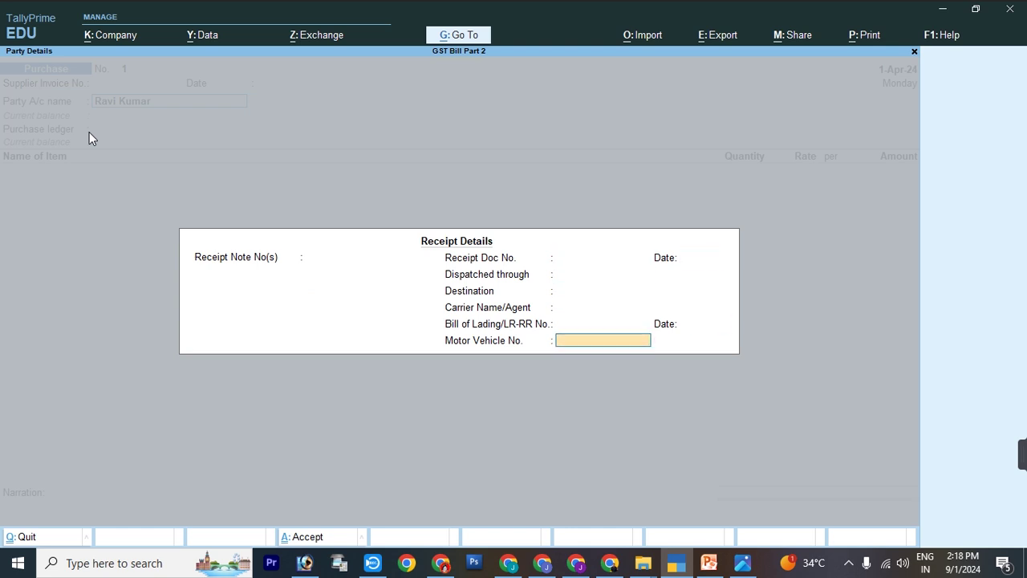
key(Return)
Step: Accept the supplier's party details as filled in and set the purchase ledger to Purchase
key(Return)
key(Return)
key(Return)
key(Return)
key(Return)
key(Return)
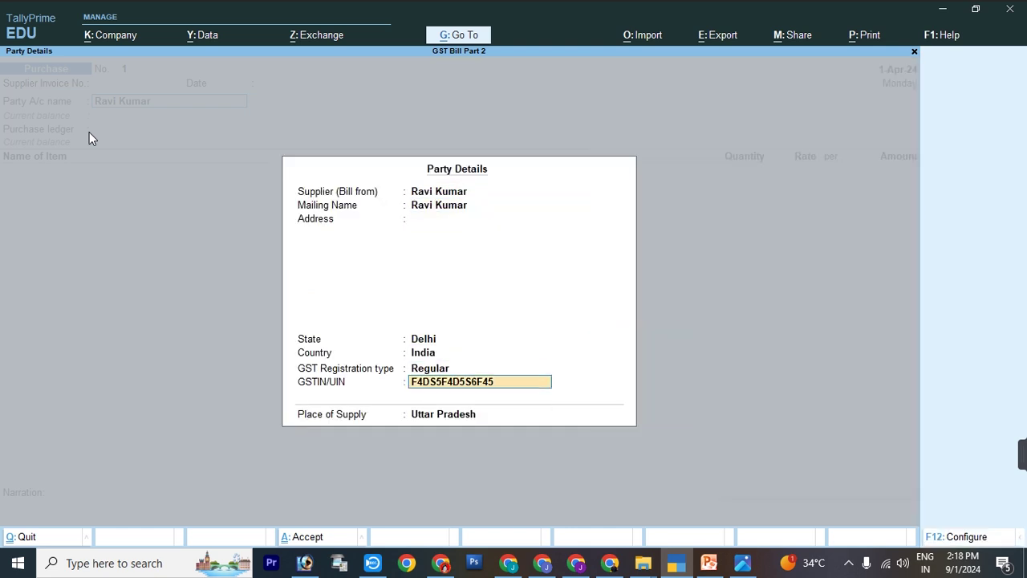
key(Return)
key(Return)
key(Return)
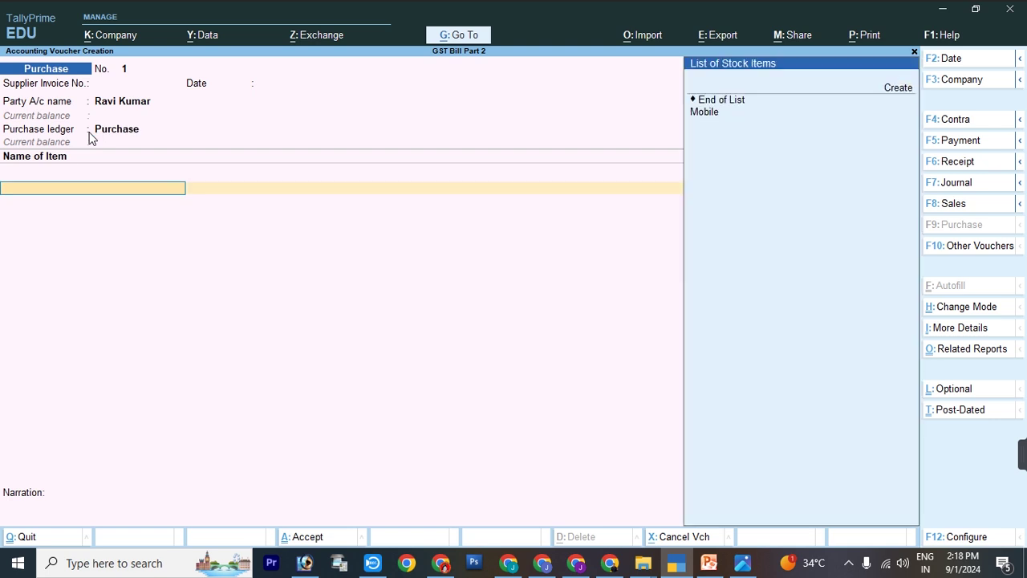
Step: Add 10 Pcs of Mobile at a rate of 10,000 each to the purchase, checking the example slide in the image viewer
key(Down)
key(Return)
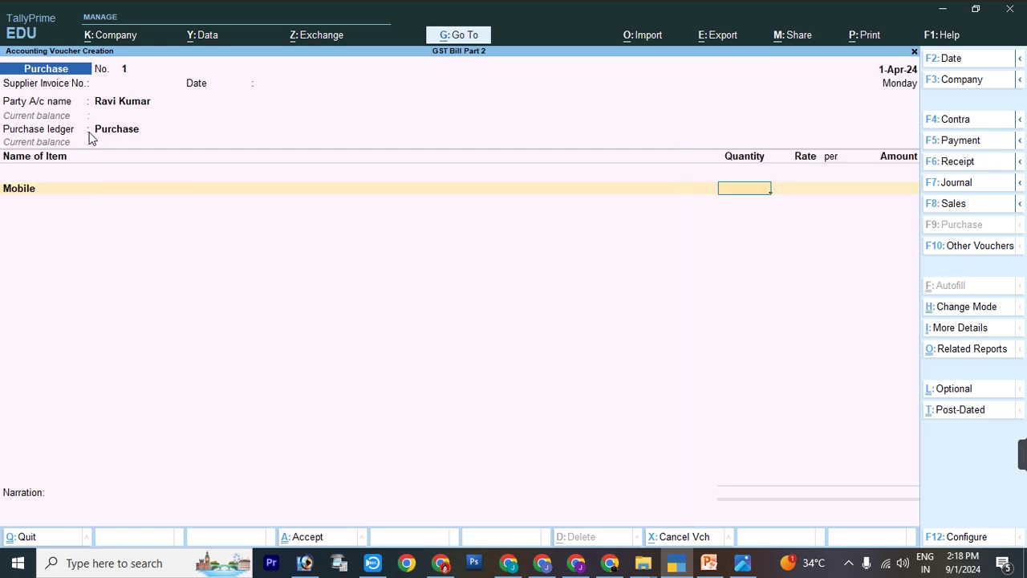
key(Return)
text(10000)
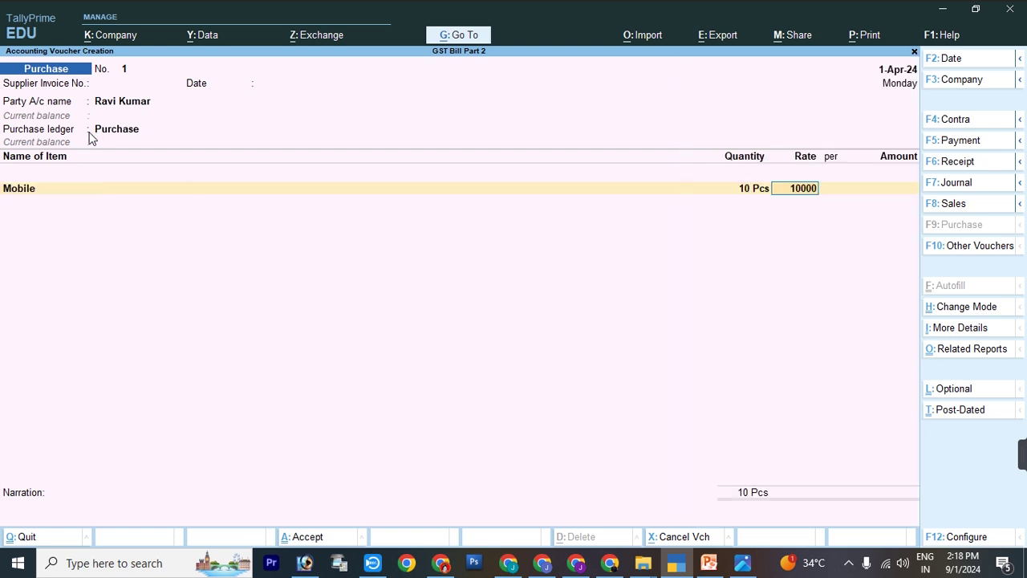
click(743, 563)
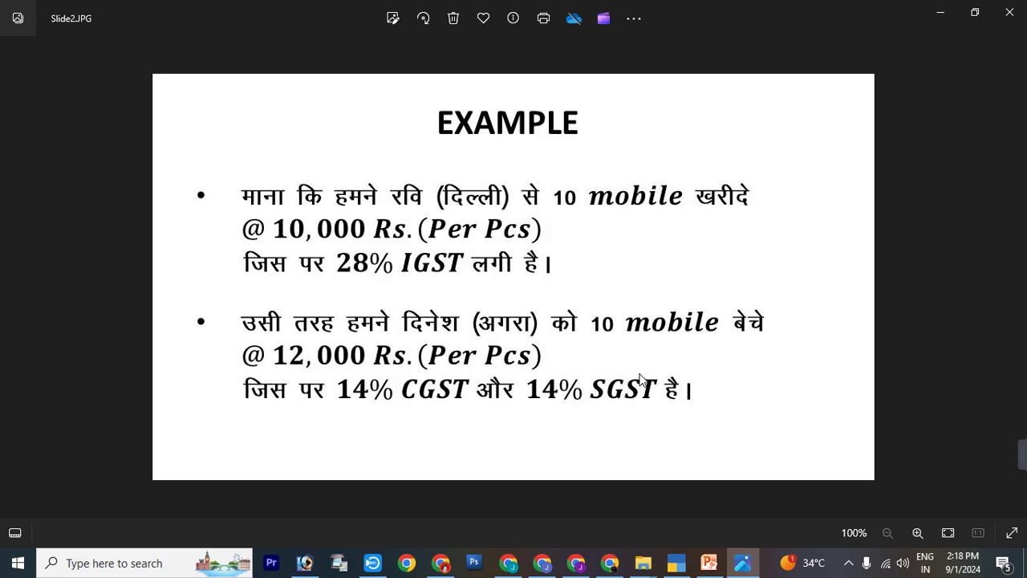
click(676, 563)
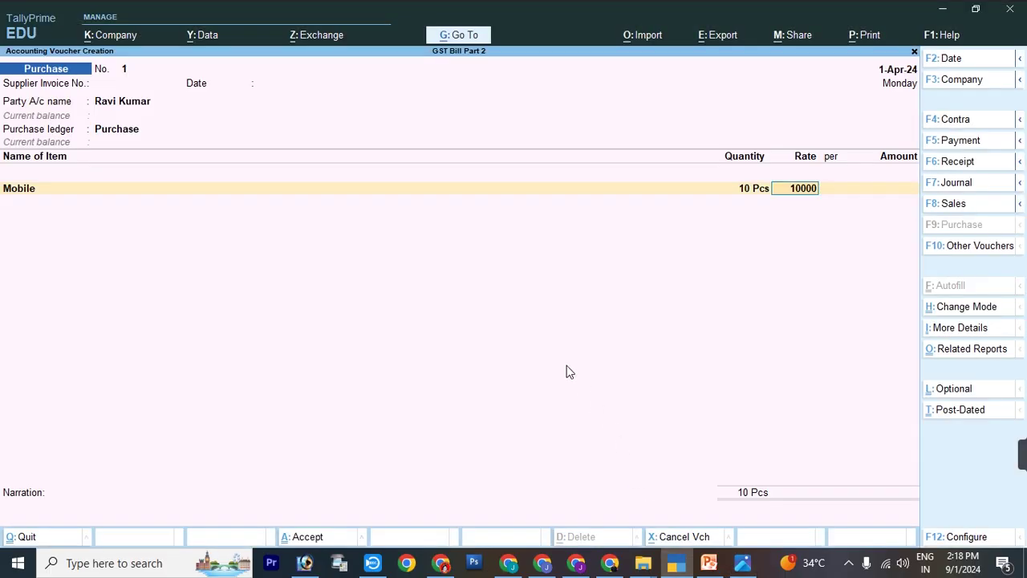
key(Return)
key(Return)
key(Return)
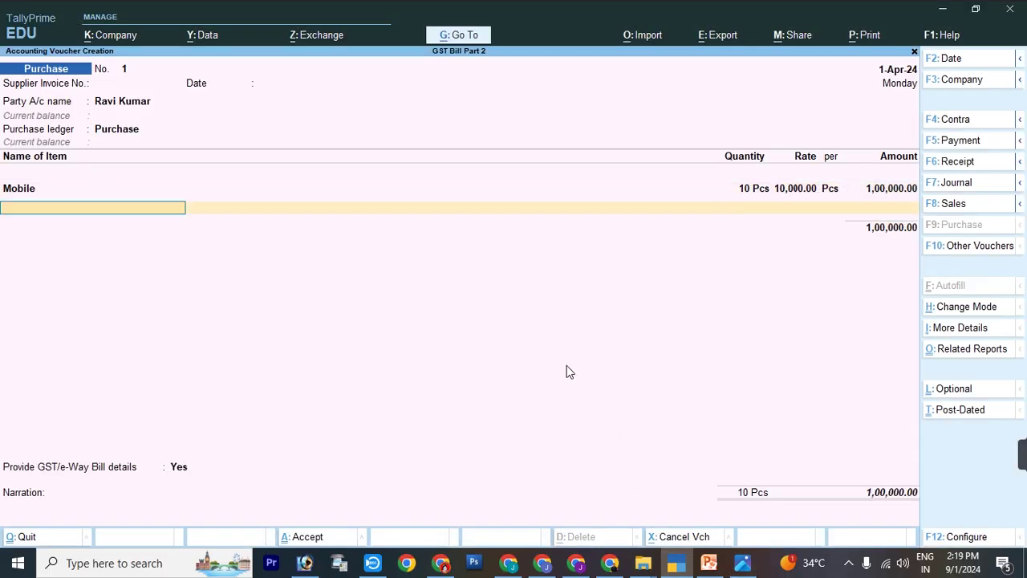
Step: End the item list and add the Igst tax ledger to the purchase voucher with its calculated amount
key(Return)
text(I)
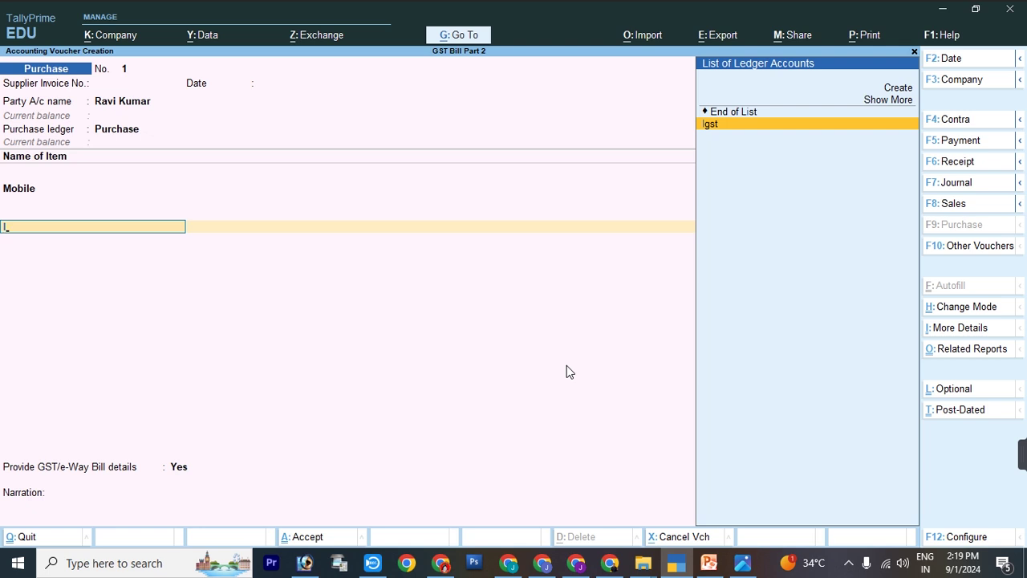
key(Return)
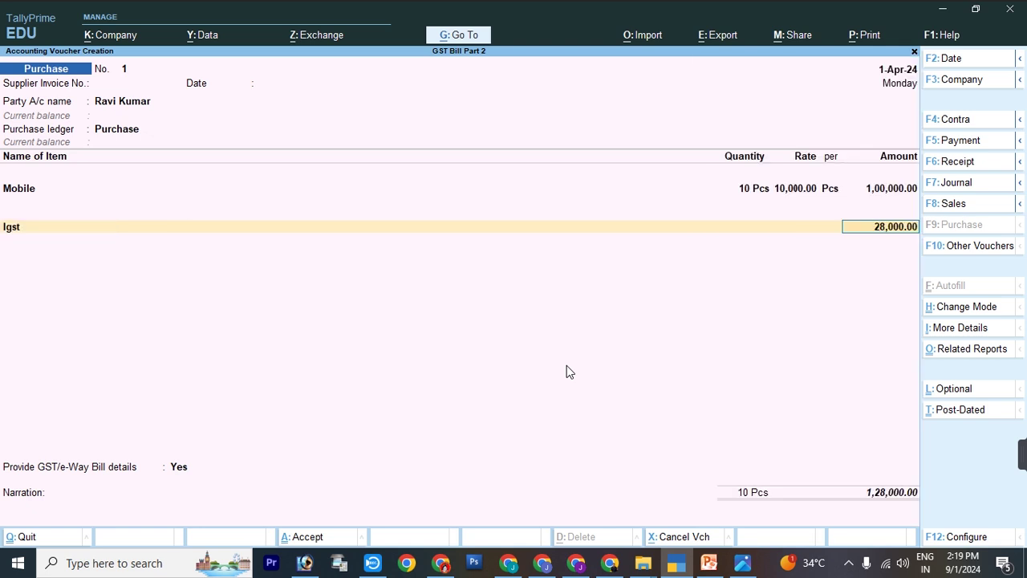
key(Return)
Step: Accept the purchase's GST/e-Way Bill details, keep the bill-wise reference as New Ref 1 without a due date, and save the voucher
key(Return)
key(Return)
key(Return)
key(Return)
key(Return)
key(Return)
key(Return)
key(Return)
key(Return)
key(Return)
key(Return)
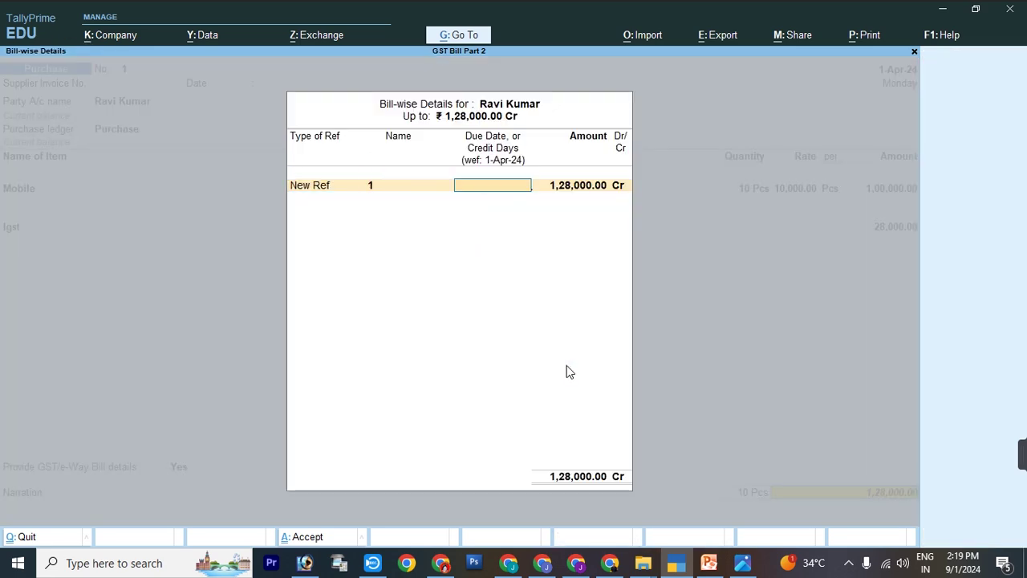
key(Return)
key(Return)
key(Return)
key(Return)
key(Return)
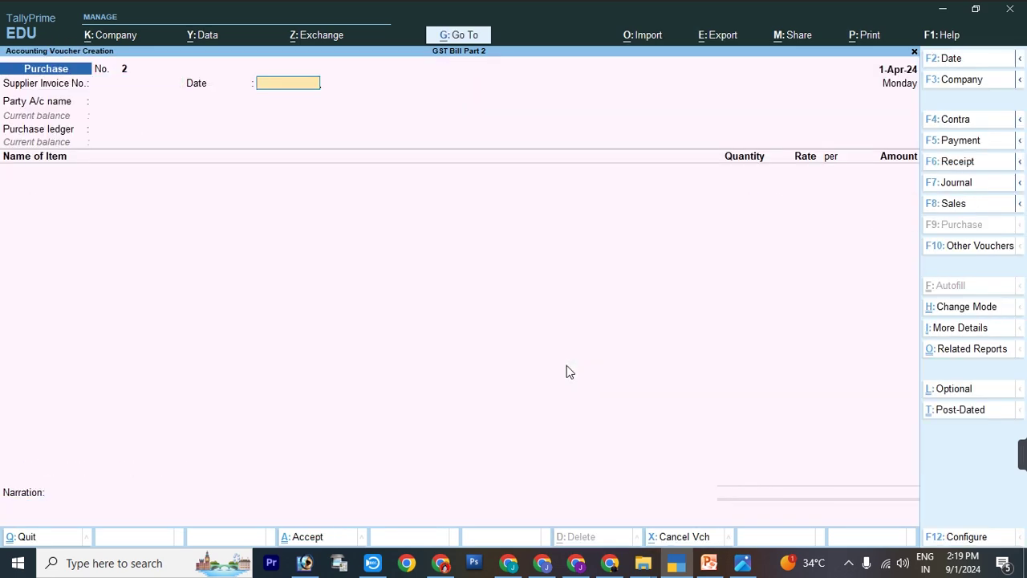
Step: Start a sales voucher with the Uttar Pradesh buyer as the party account and leave the dispatch details blank
key(F8)
key(Return)
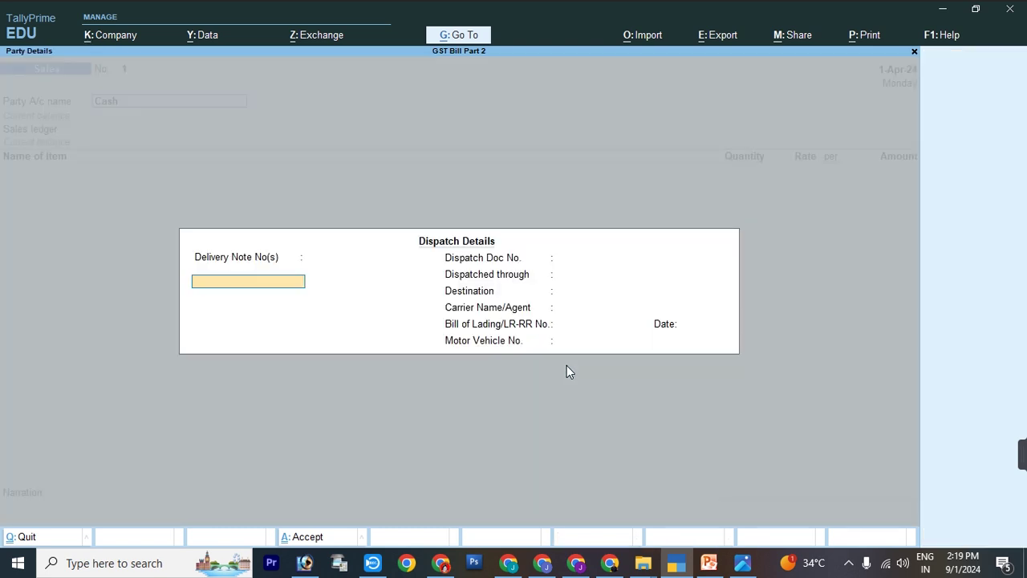
key(Escape)
key(Down)
key(Down)
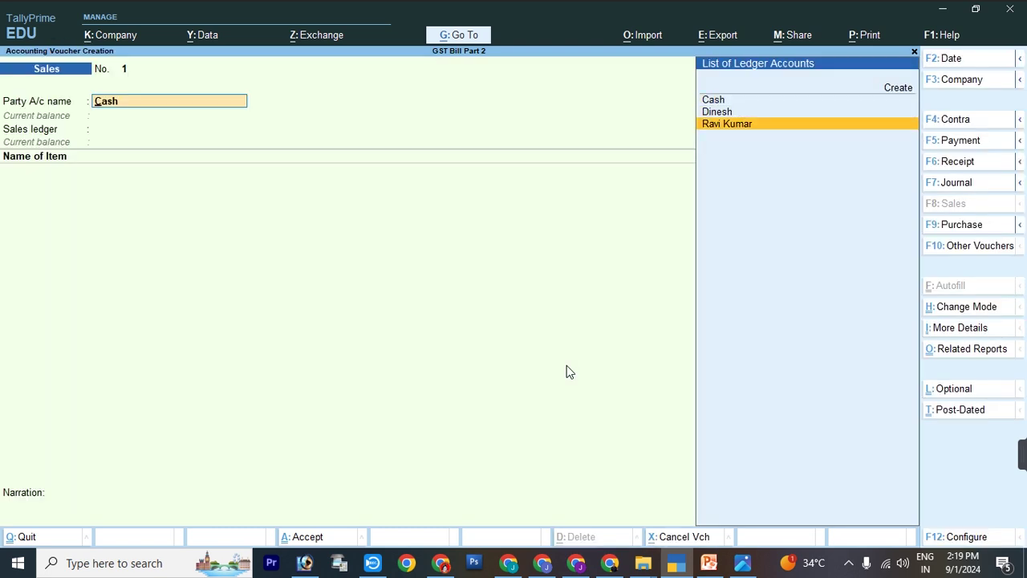
key(Up)
key(Return)
key(Return)
key(Return)
key(Return)
key(Return)
key(Return)
key(Return)
key(Return)
Step: Accept the buyer's party details as filled in and set the sales ledger to Sale
key(Return)
key(Return)
key(Return)
key(Return)
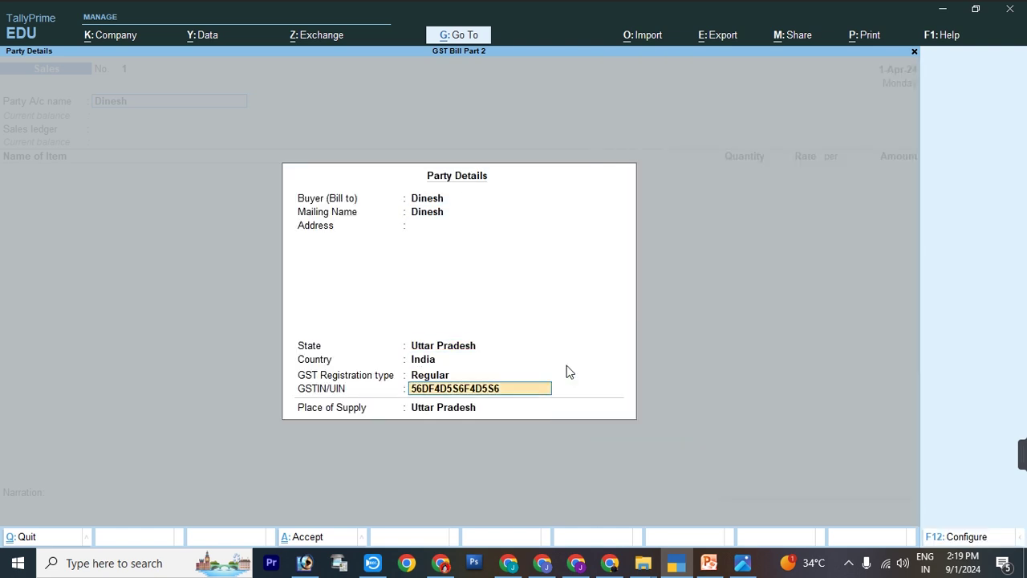
key(Return)
key(Return)
key(Return)
key(Return)
Step: Add 10 Pcs of Mobile to the sales voucher at a rate of 12,000 per piece
key(Down)
key(Return)
text(14)
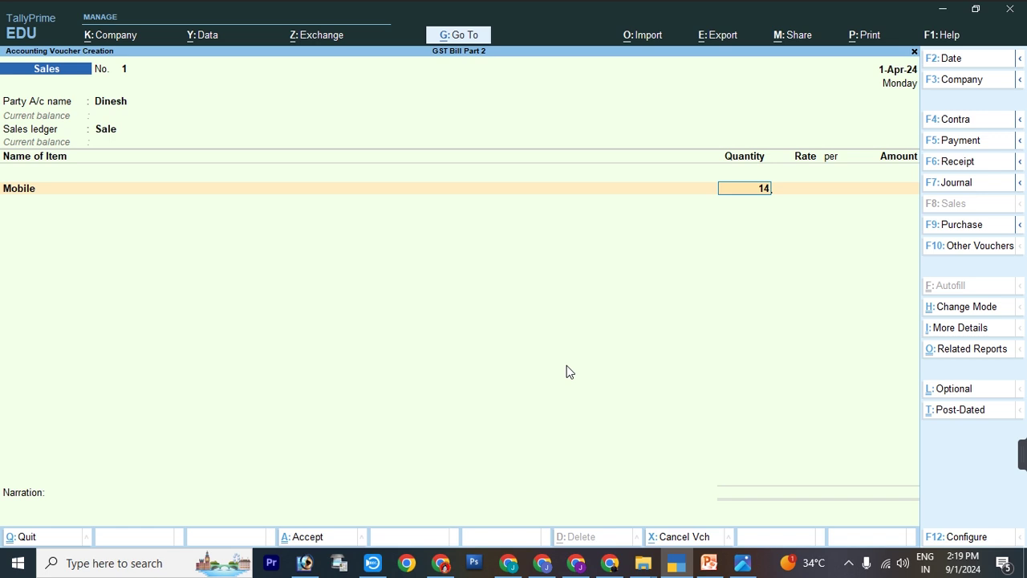
text(0)
key(Return)
text(12,000)
key(Return)
key(Return)
key(Return)
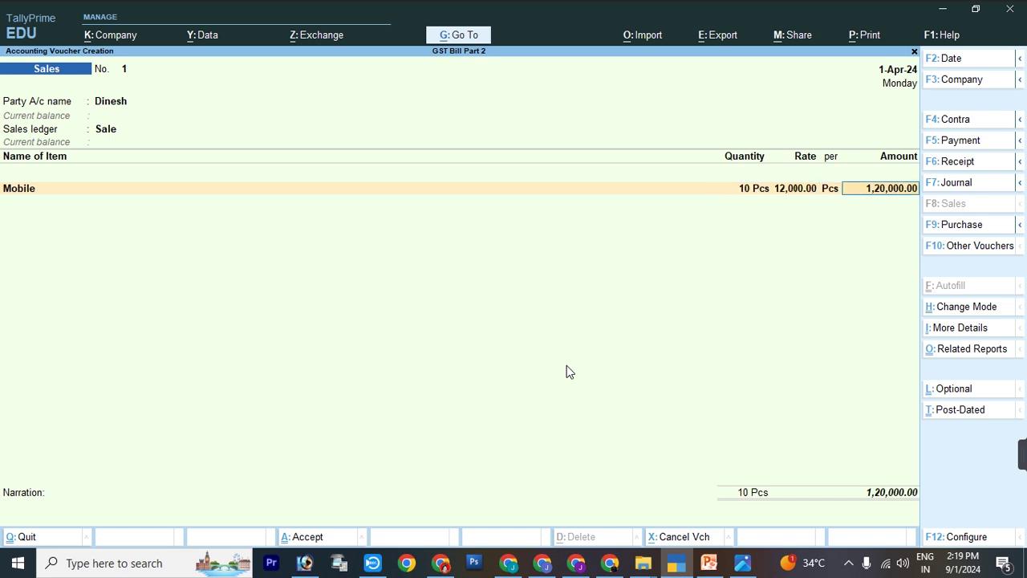
Step: Add the Cgst and Sgst tax ledgers to the sales voucher with their calculated amounts
text(cgst)
key(Return)
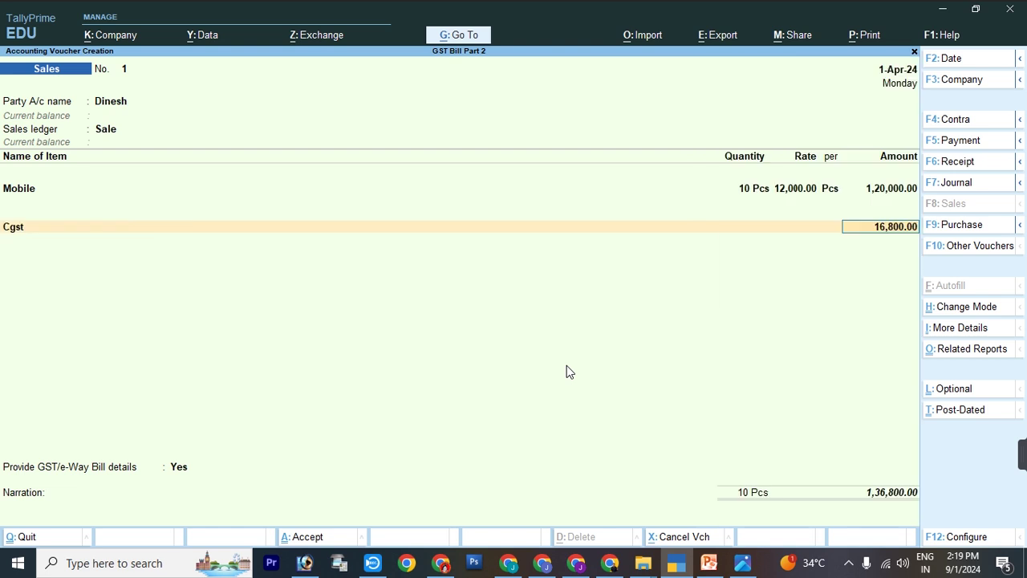
key(Return)
text(s)
key(Down)
key(Return)
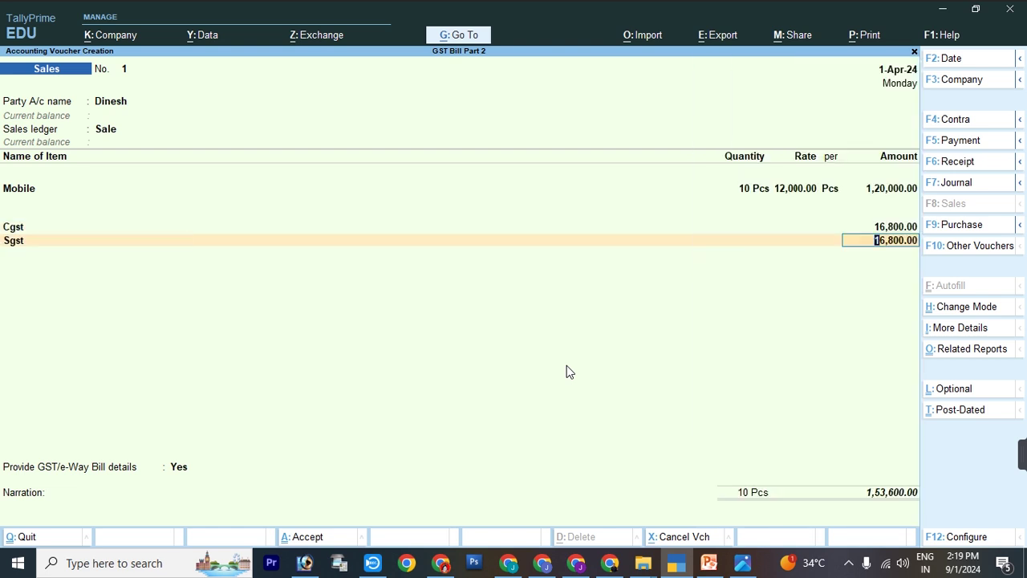